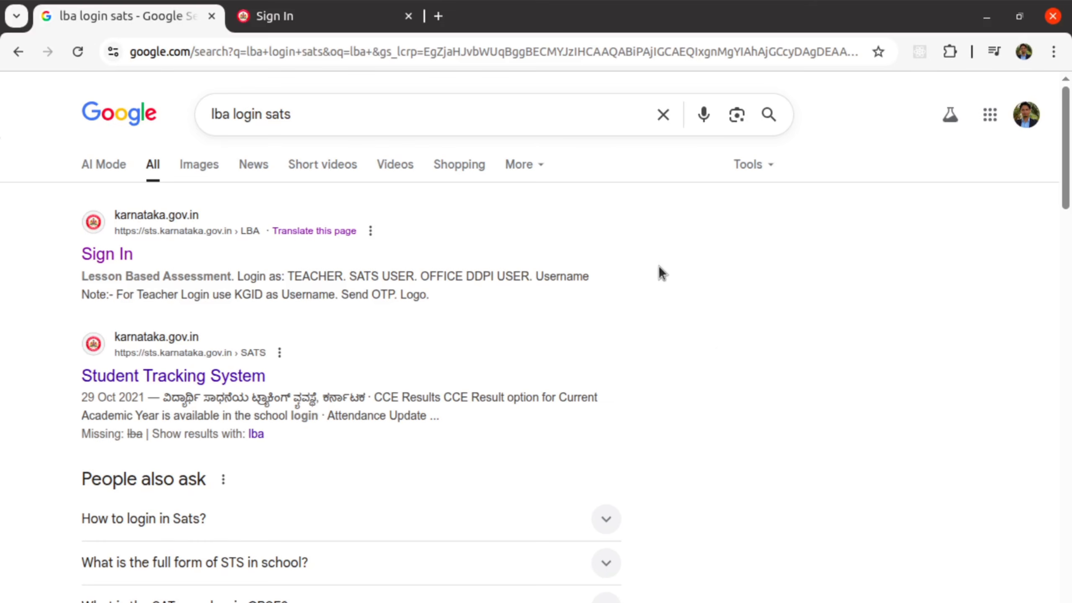
# Step: Search Google for "lba login sats"
pyautogui.scroll(-8, 717, 361)
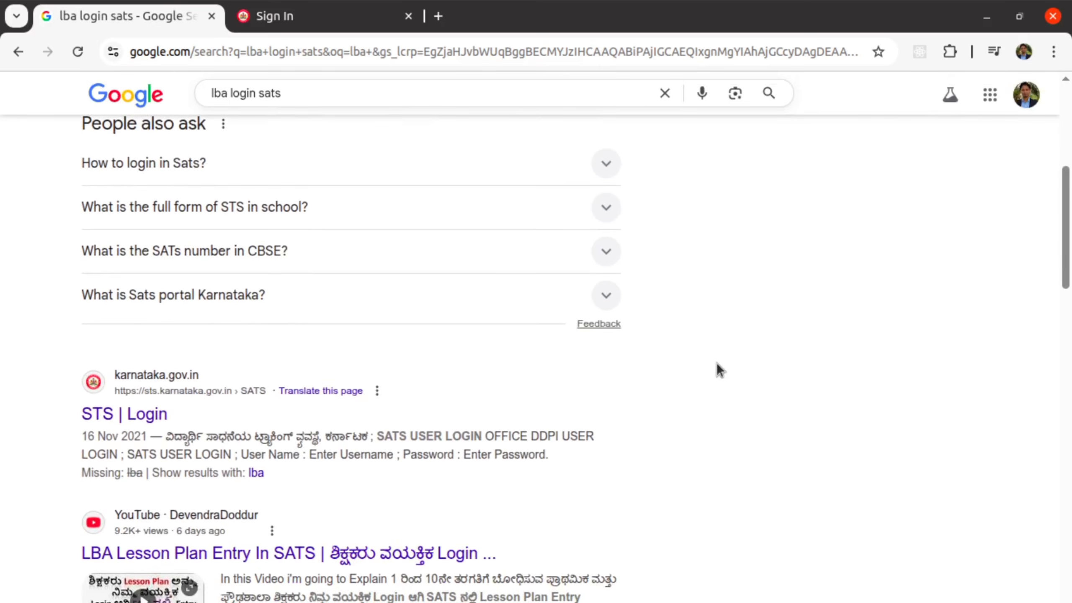
pyautogui.scroll(8, 718, 364)
pyautogui.doubleClick(326, 114)
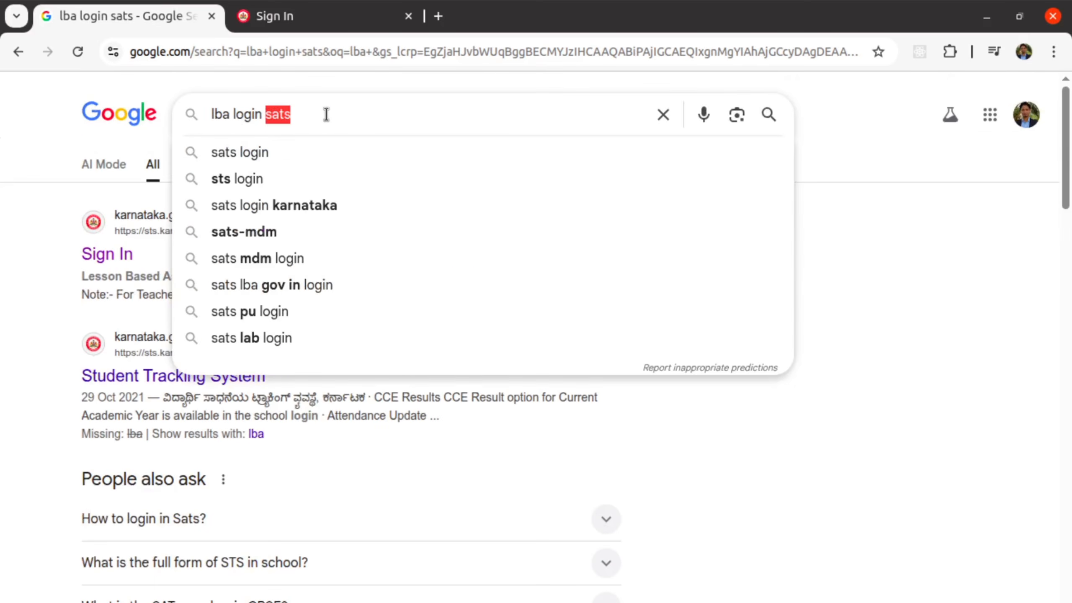
pyautogui.click(342, 115)
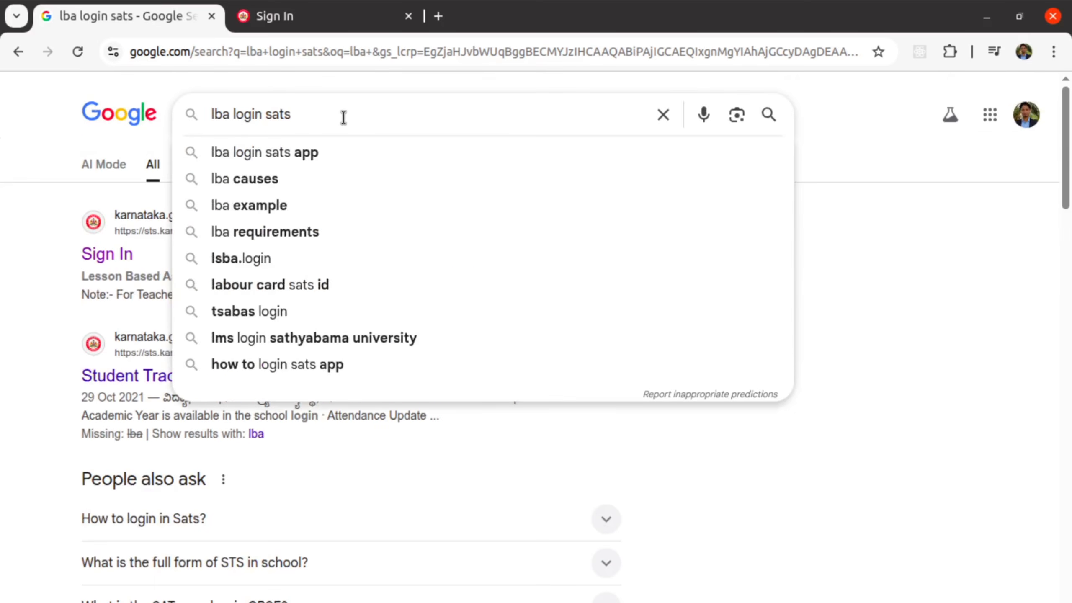
pyautogui.press('Return')
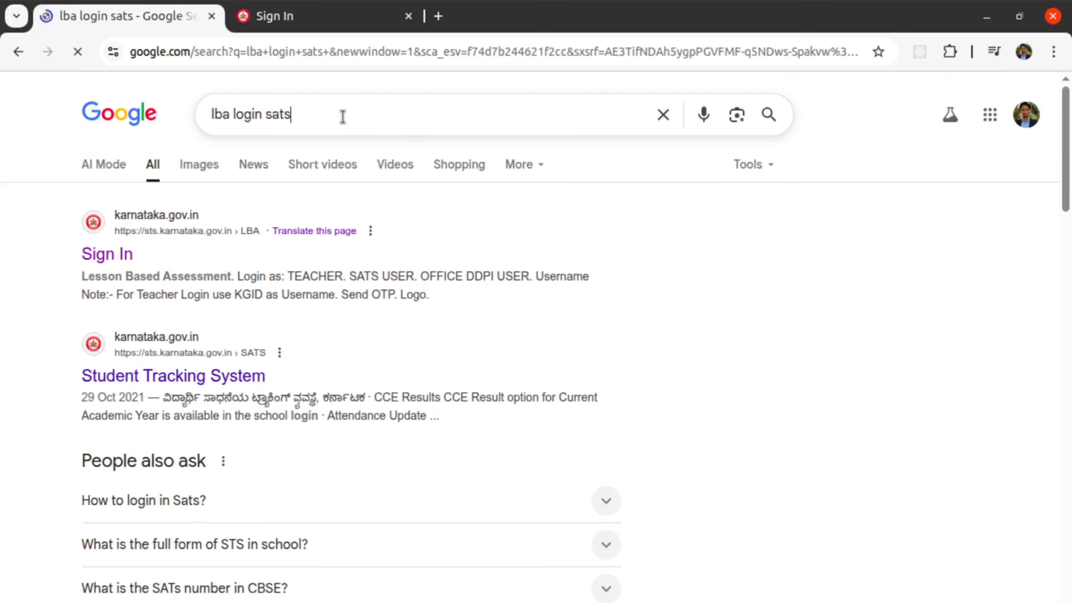
# Step: Open the karnataka.gov.in Sign In result for Lesson Based Assessment
pyautogui.moveTo(342, 115); pyautogui.dragTo(195, 111)
pyautogui.click(337, 113)
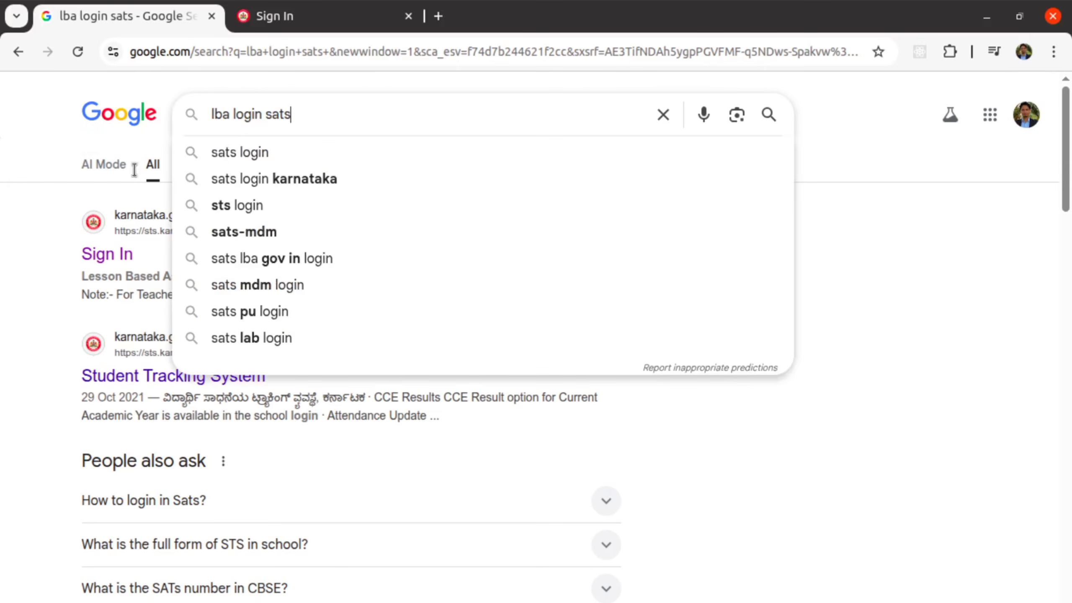
pyautogui.click(14, 243)
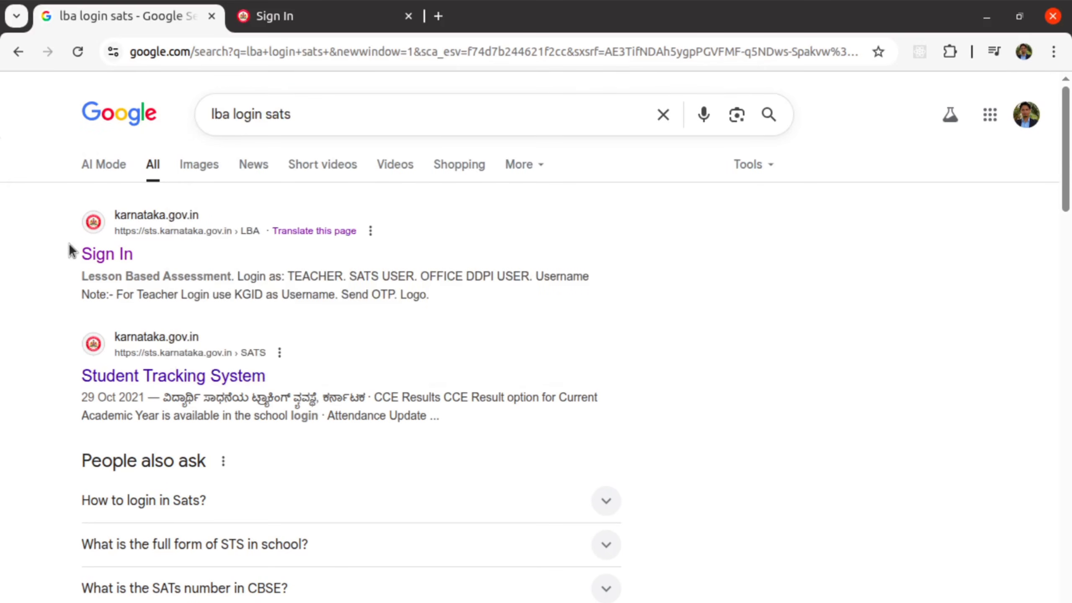
pyautogui.click(102, 255)
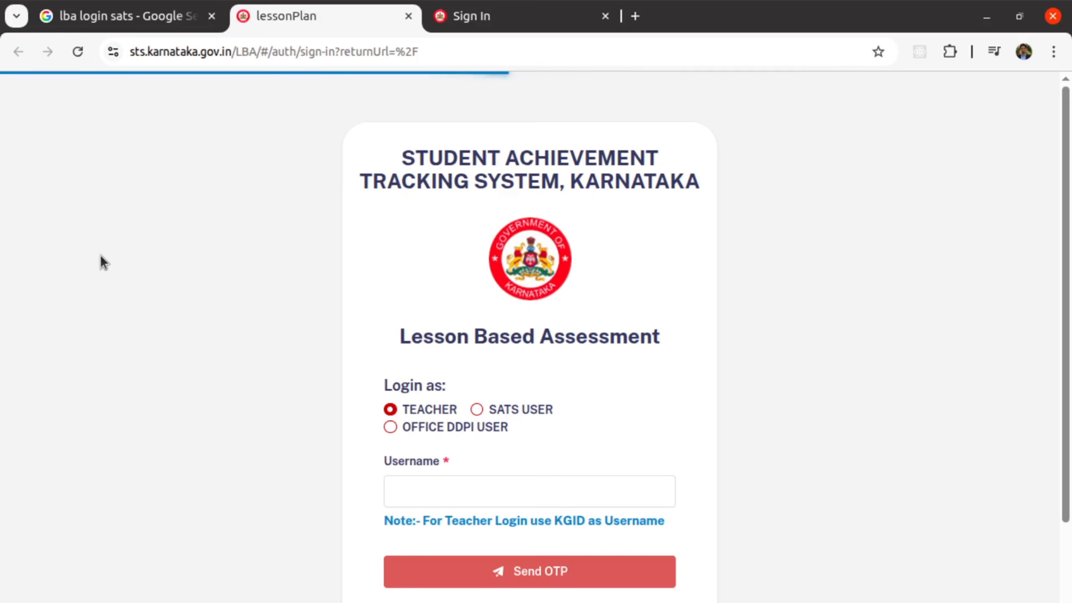
# Step: Request a login OTP as TEACHER, using the teacher's KGID number as the username
pyautogui.scroll(-2, 177, 279)
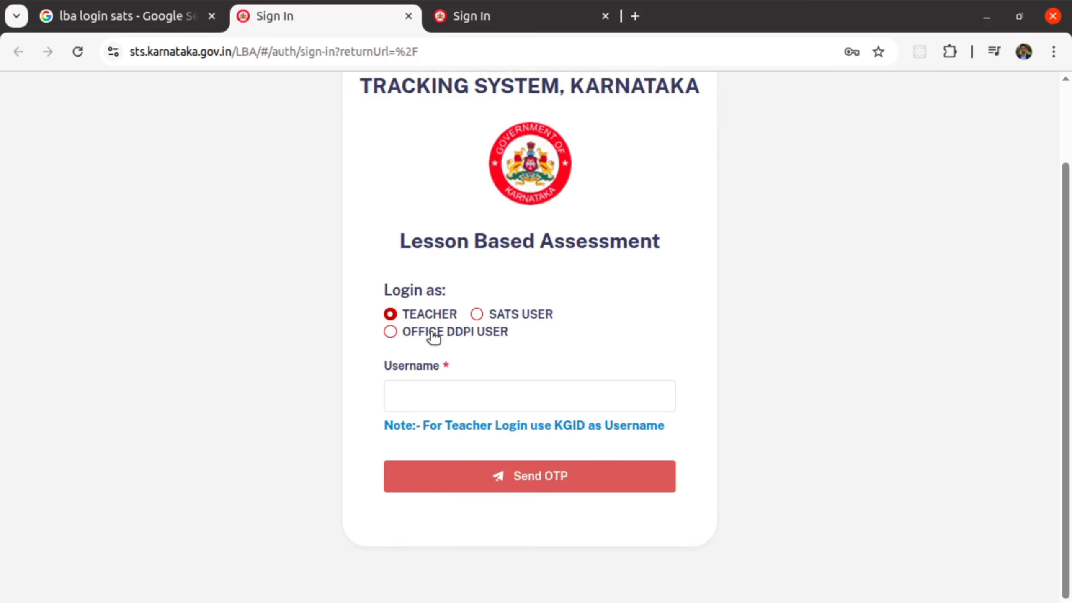
pyautogui.click(430, 389)
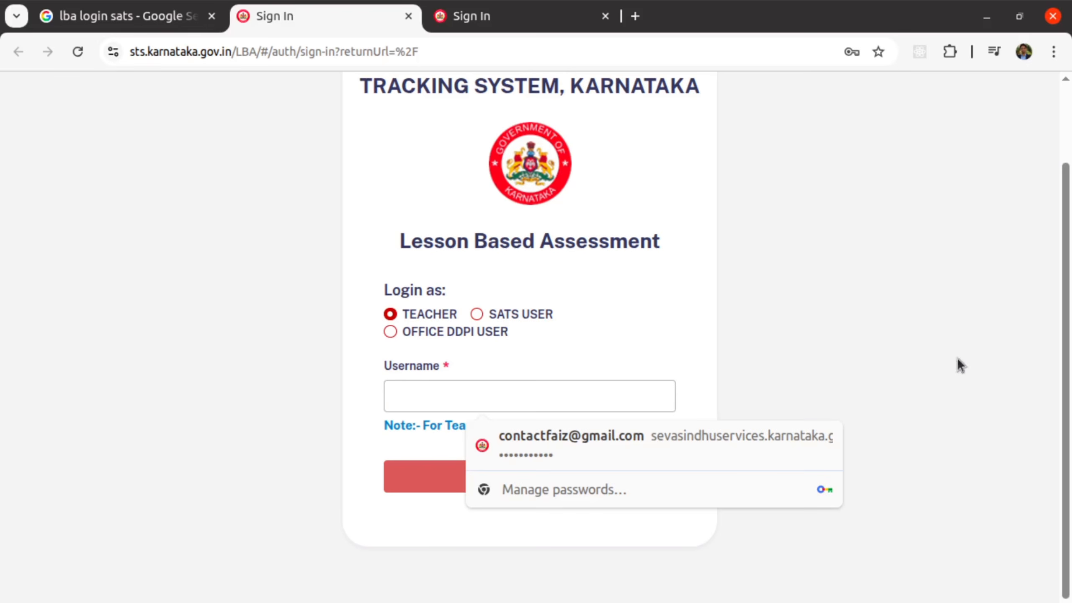
pyautogui.click(895, 354)
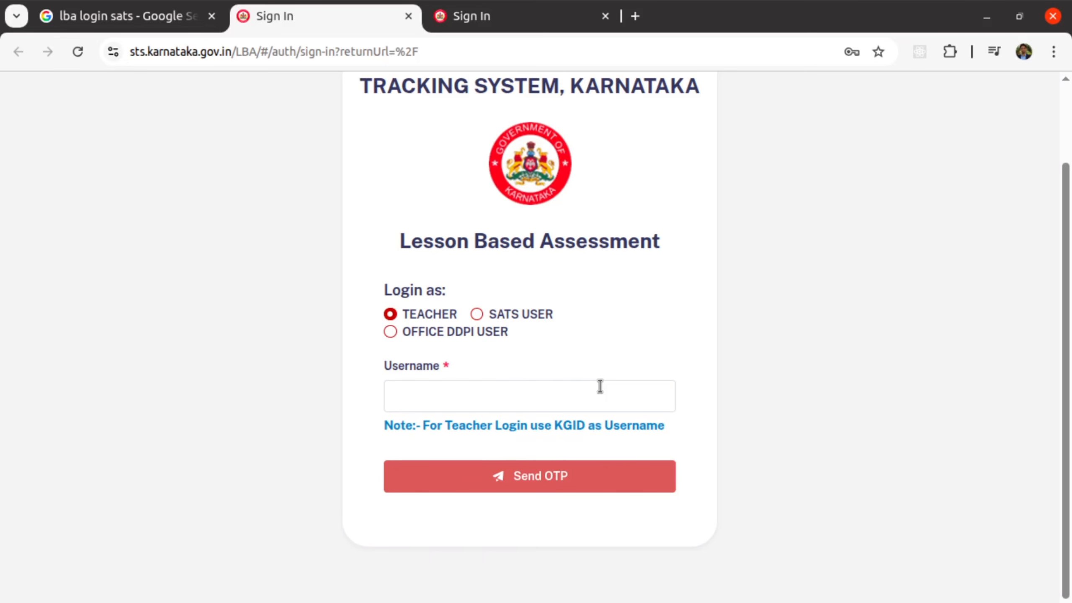
pyautogui.hotkey('alt', 'Tab')
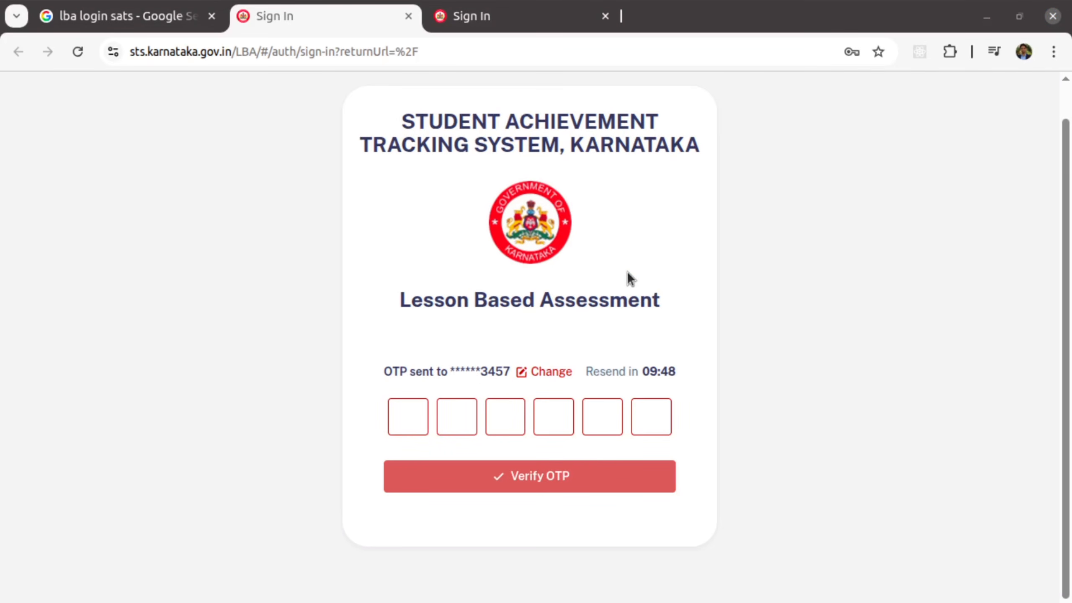
pyautogui.hotkey('alt', 'Tab')
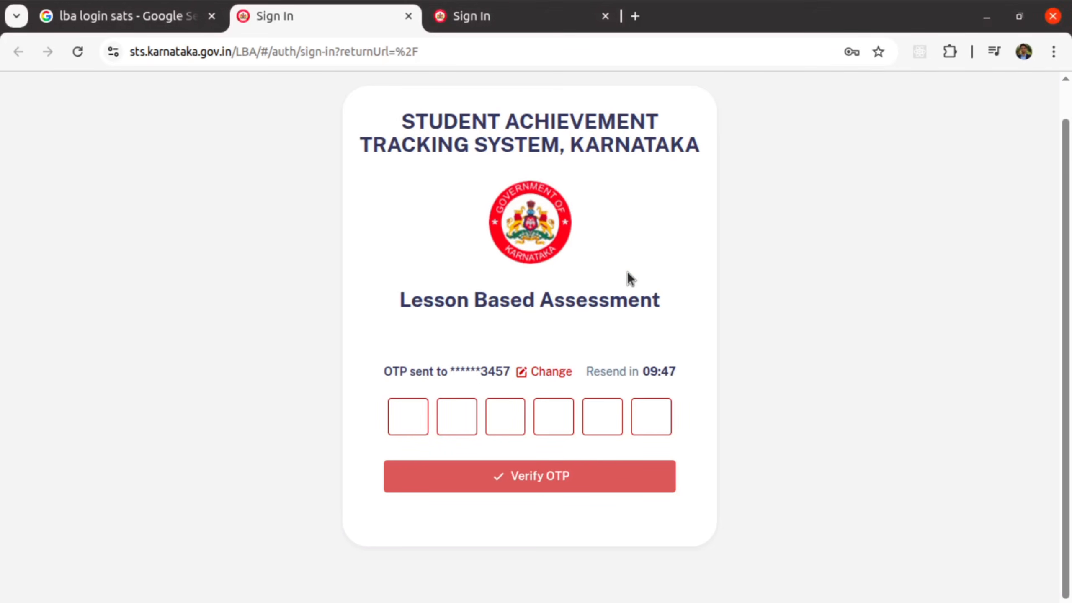
# Step: Enter the six-digit OTP and verify it to sign in to the teacher account
pyautogui.click(418, 420)
pyautogui.click(518, 339)
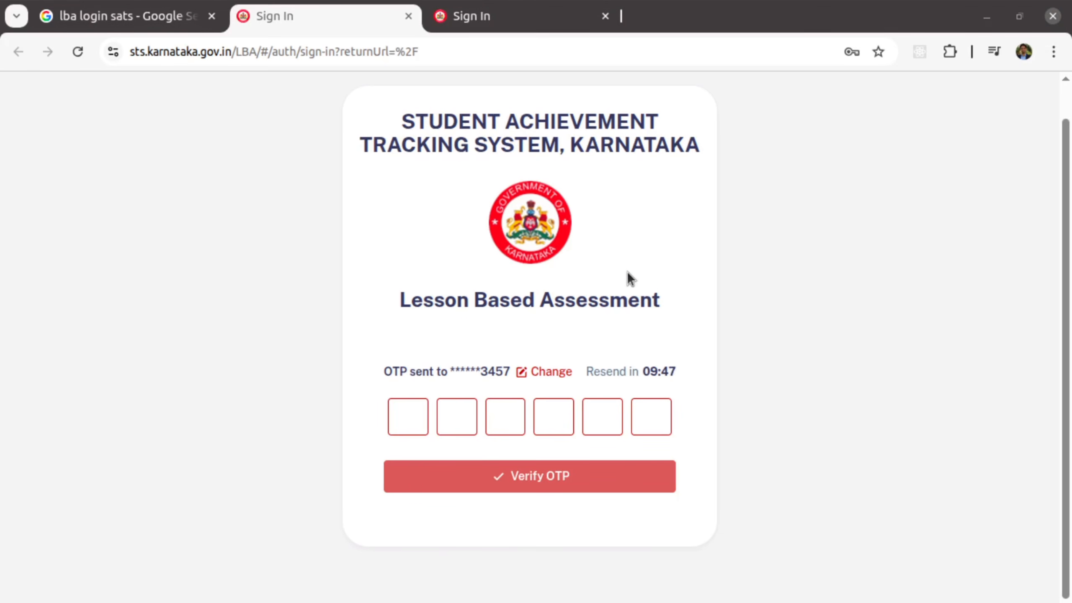
pyautogui.click(626, 271)
pyautogui.click(418, 420)
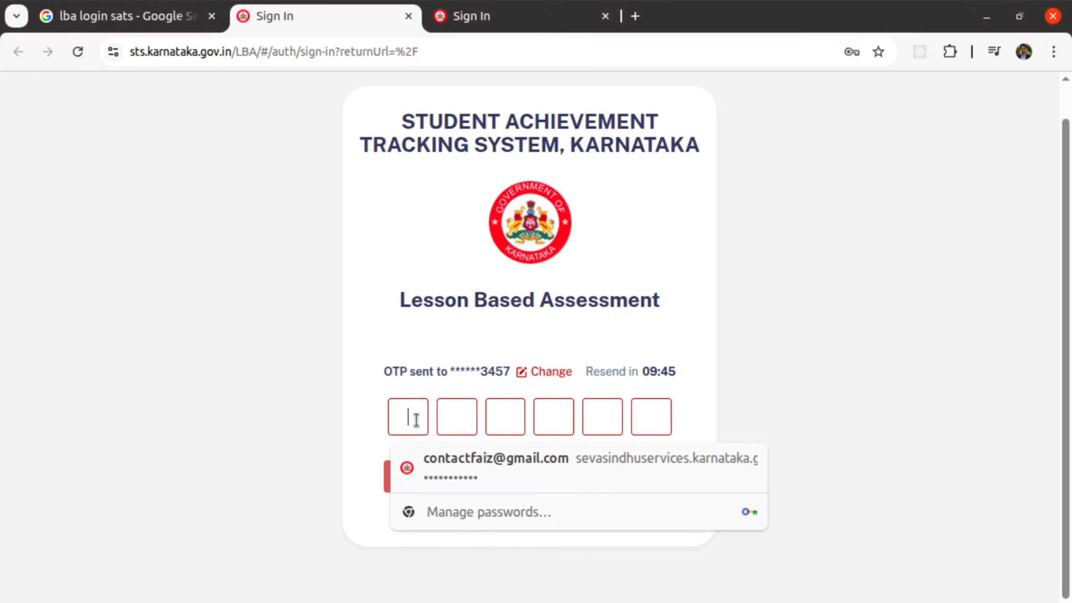
pyautogui.click(518, 338)
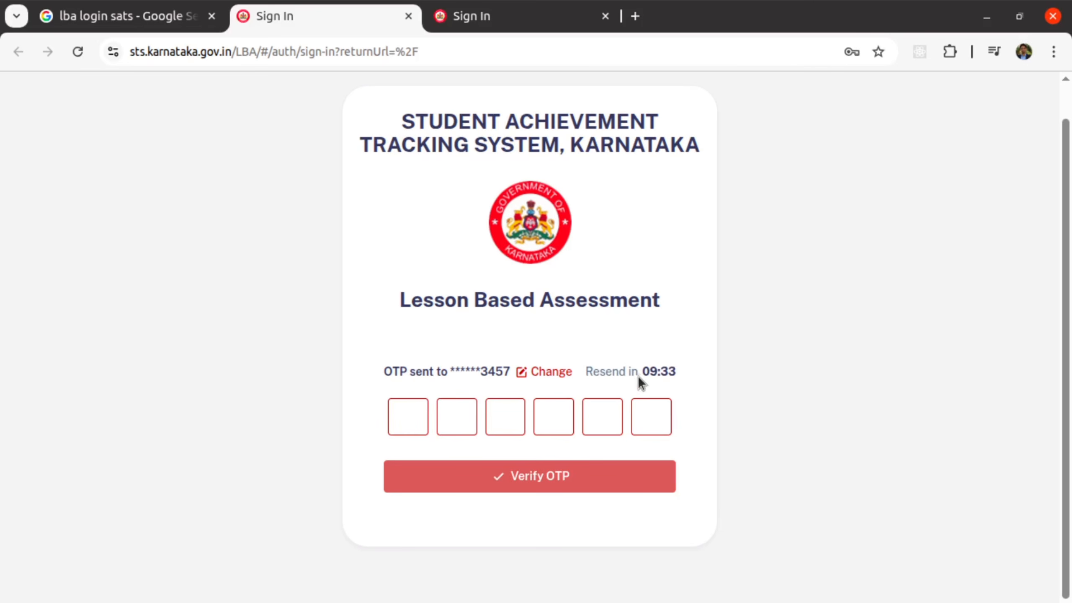
pyautogui.moveTo(641, 371); pyautogui.dragTo(696, 373)
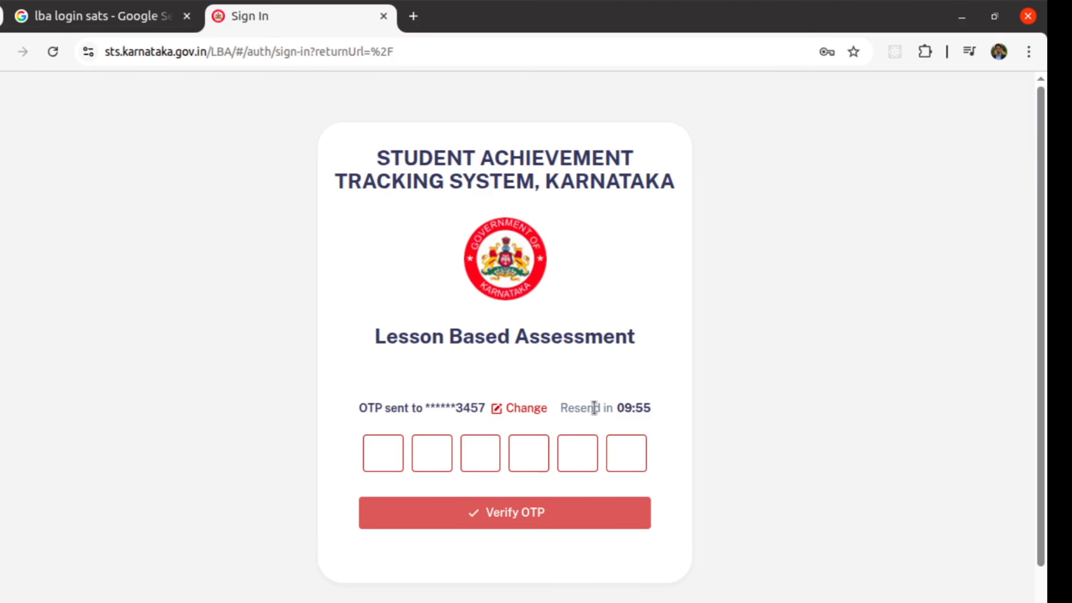
pyautogui.write('•••')
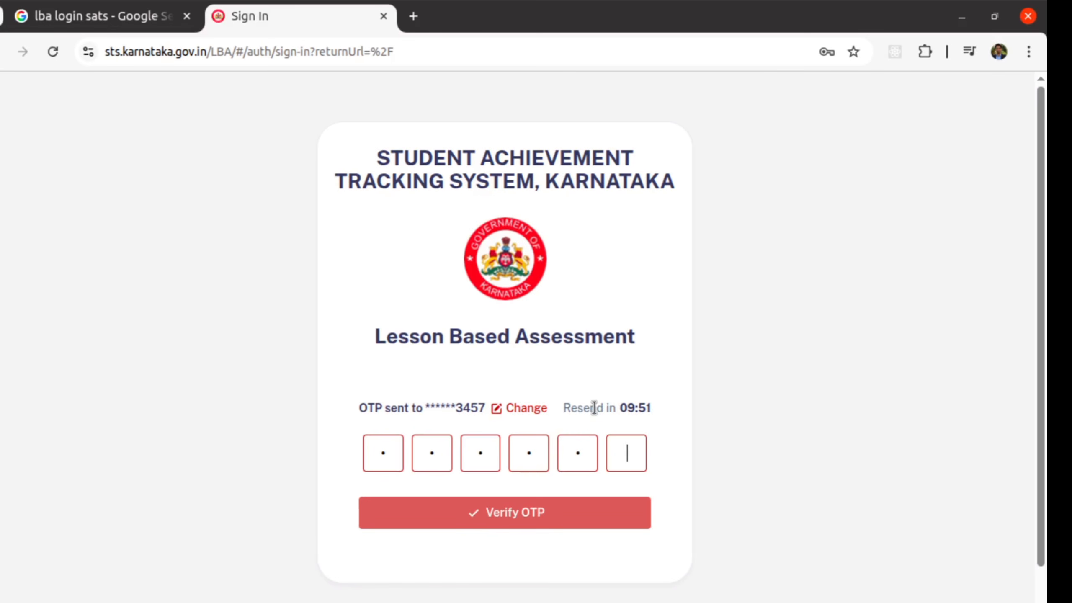
pyautogui.write('•')
pyautogui.click(517, 523)
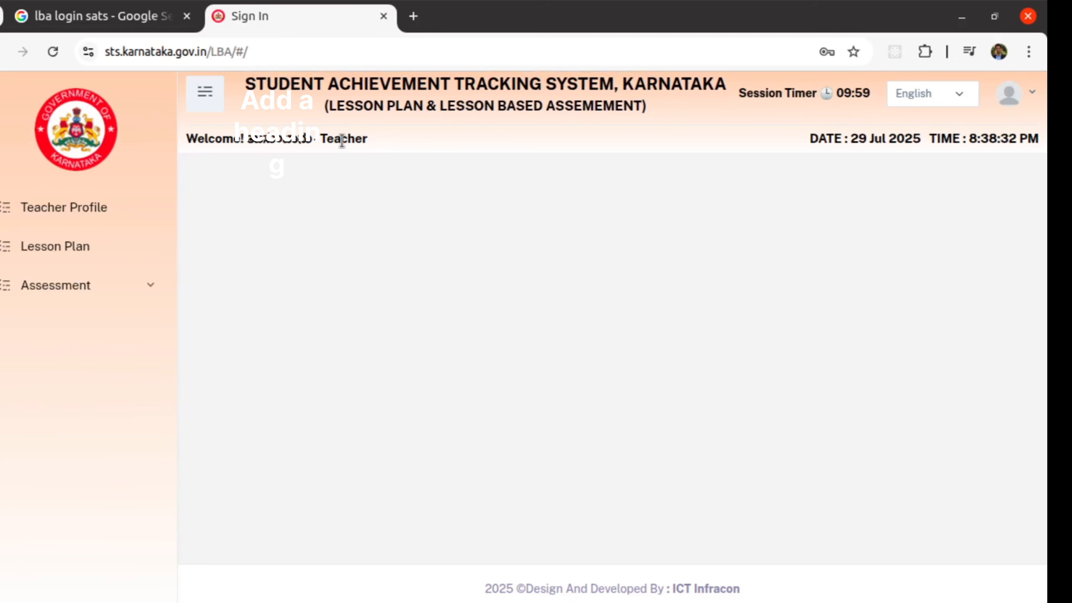
# Step: Open the Lesson Plan calendar and look through the July 2025 weeks
pyautogui.click(82, 249)
pyautogui.click(83, 250)
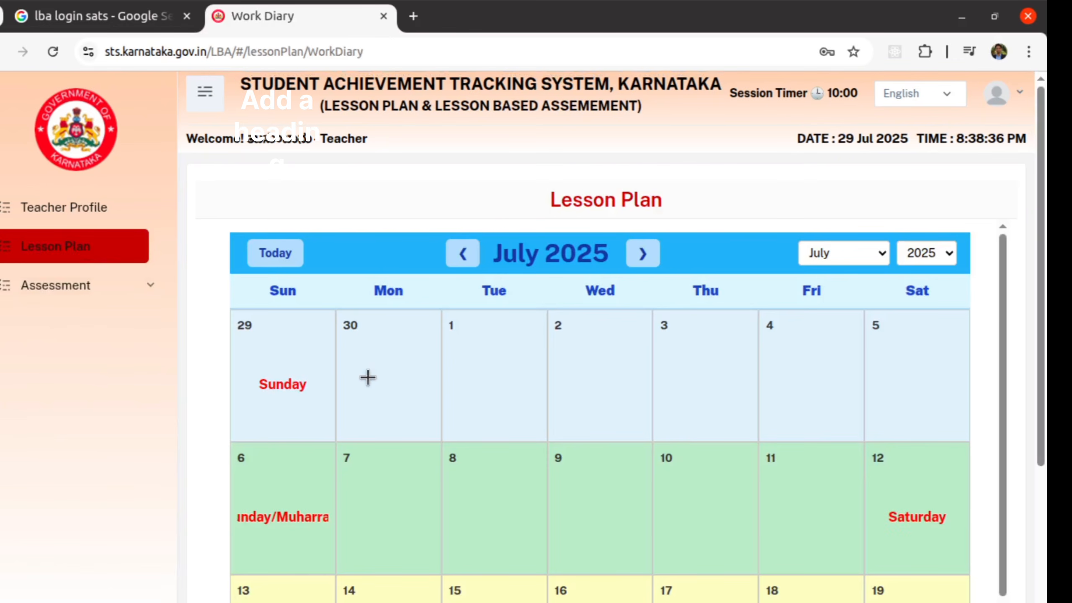
pyautogui.scroll(-5, 367, 377)
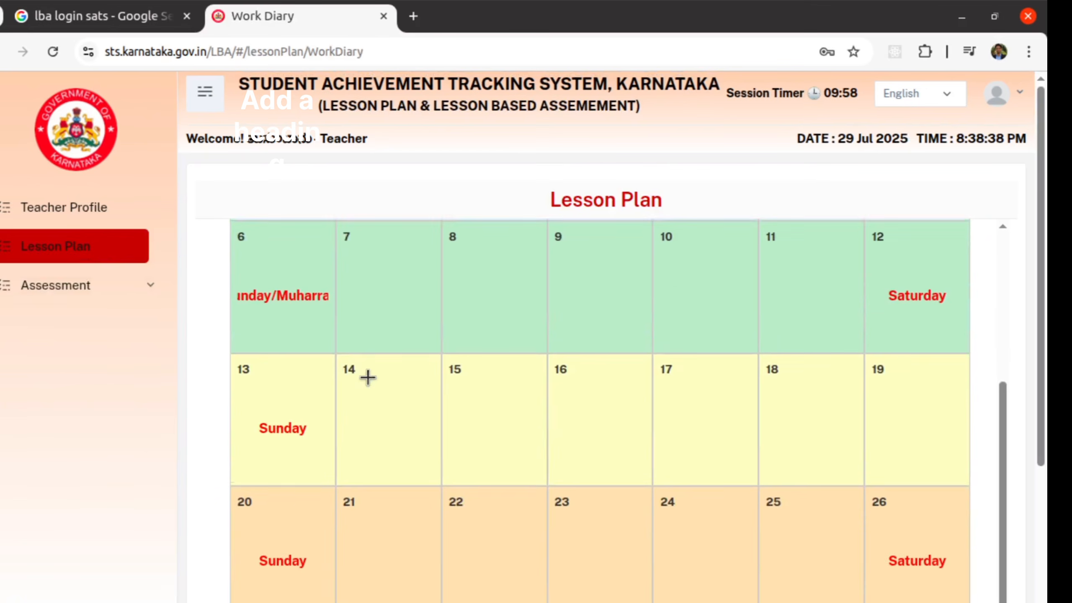
pyautogui.scroll(5, 367, 377)
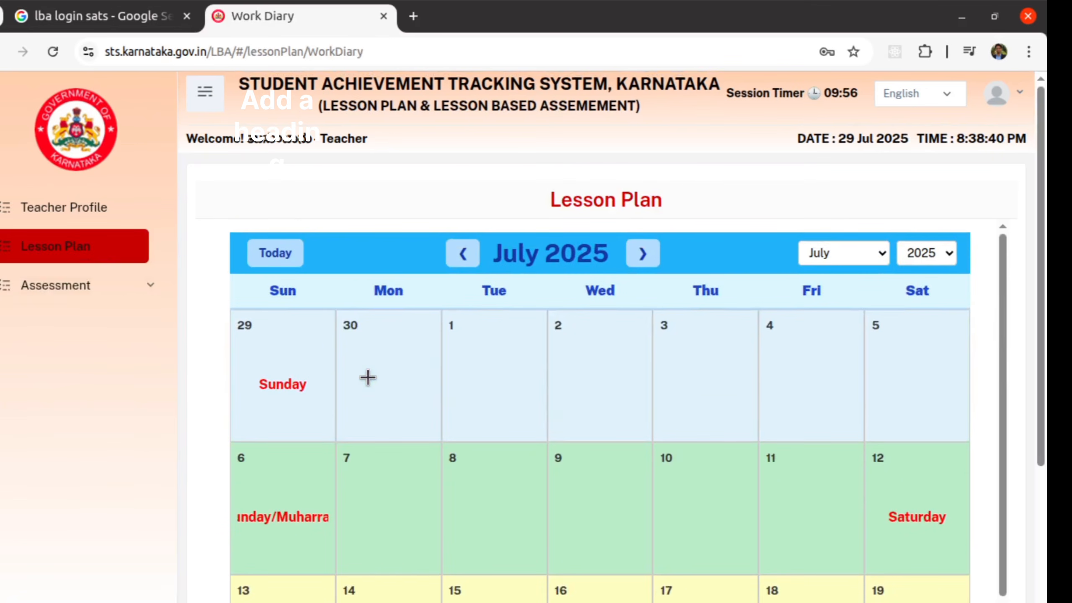
pyautogui.click(202, 97)
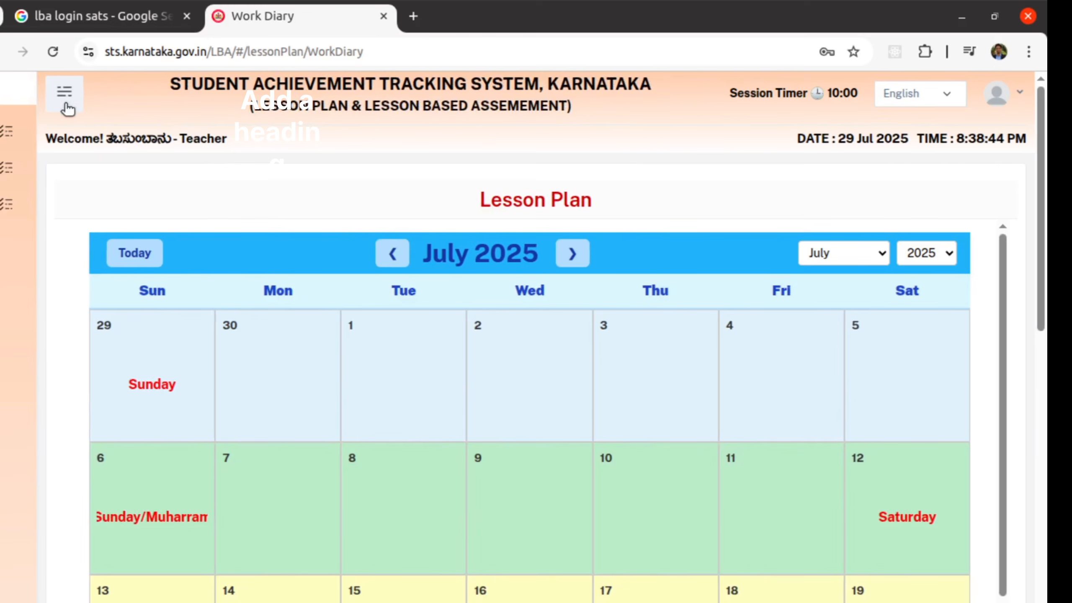
pyautogui.click(66, 107)
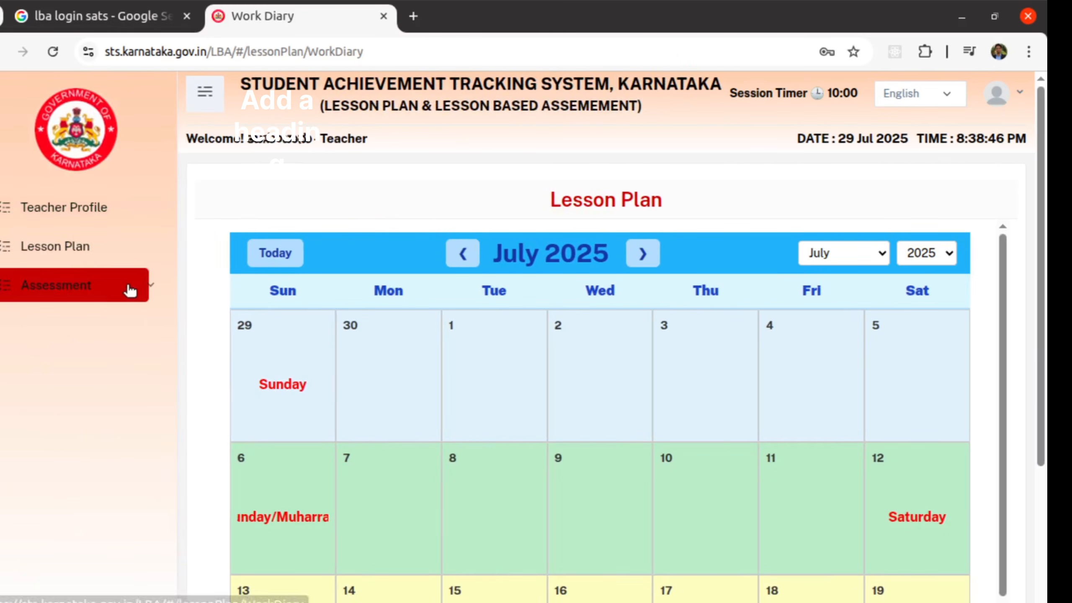
pyautogui.click(101, 253)
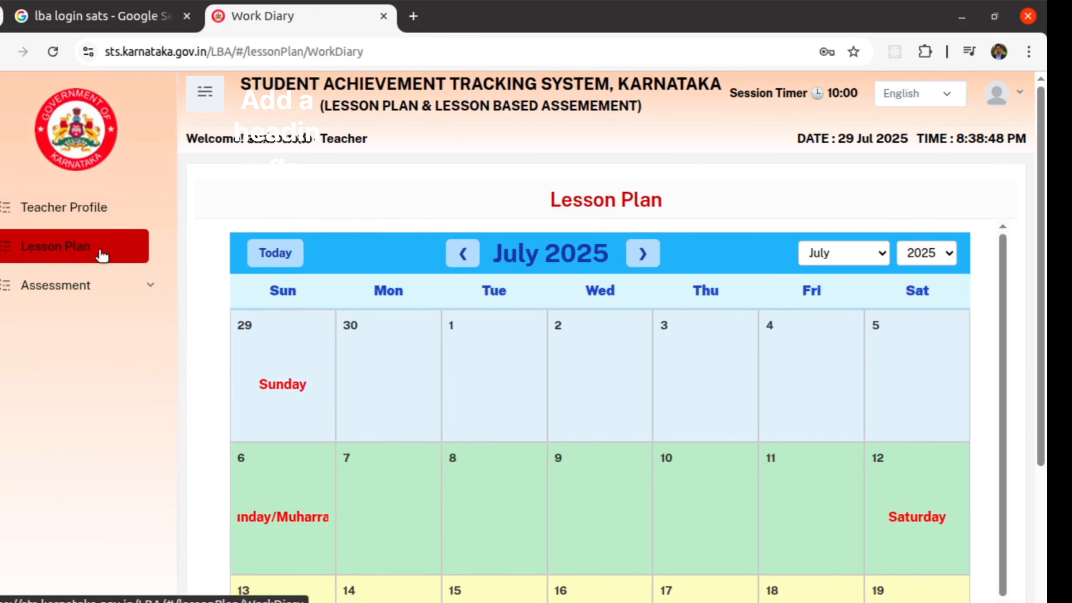
pyautogui.scroll(-3, 449, 366)
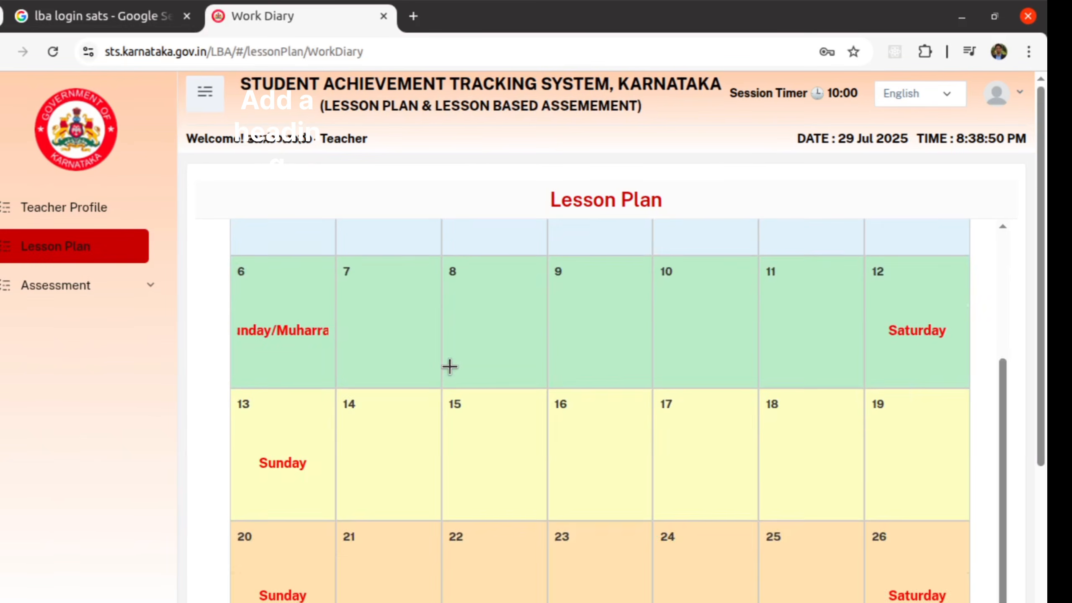
pyautogui.scroll(3, 450, 366)
pyautogui.scroll(-1, 448, 363)
pyautogui.scroll(1, 448, 363)
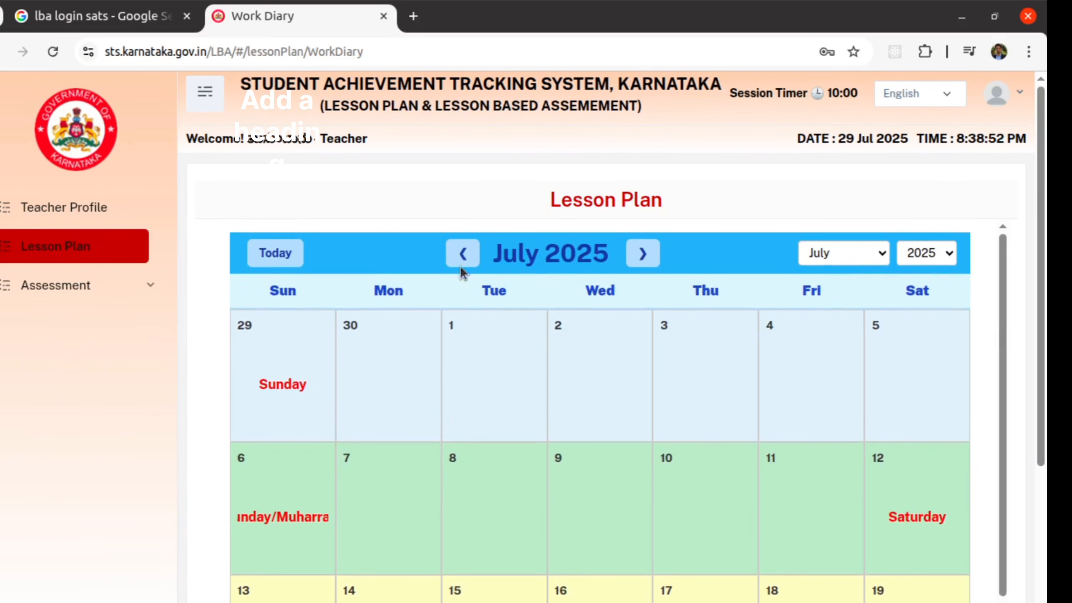
# Step: Switch the calendar to June 2025 and open the lesson plan form for 17 June
pyautogui.click(459, 254)
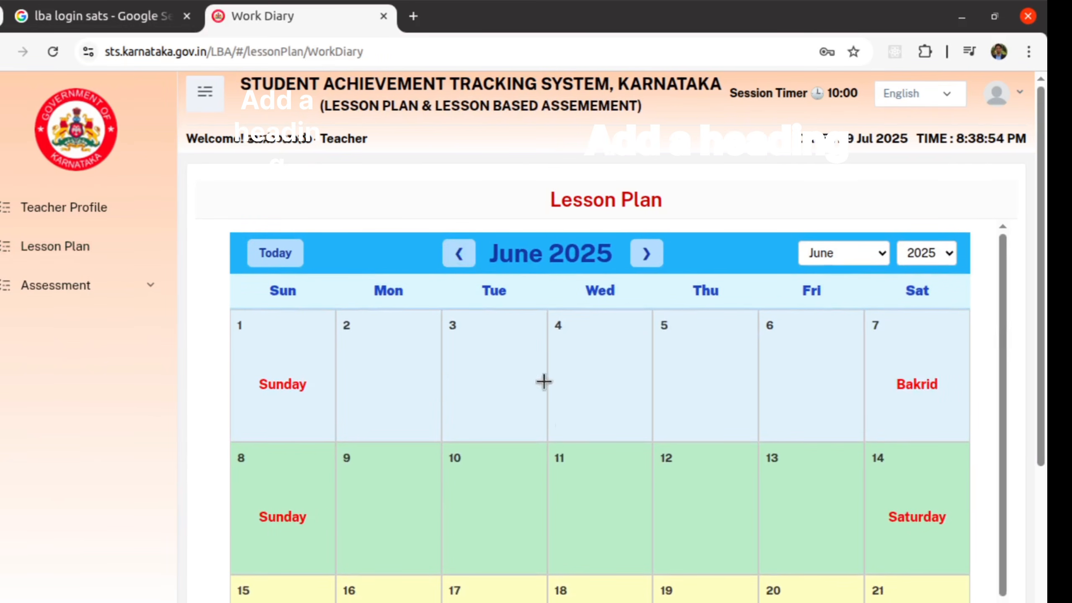
pyautogui.scroll(-4, 570, 436)
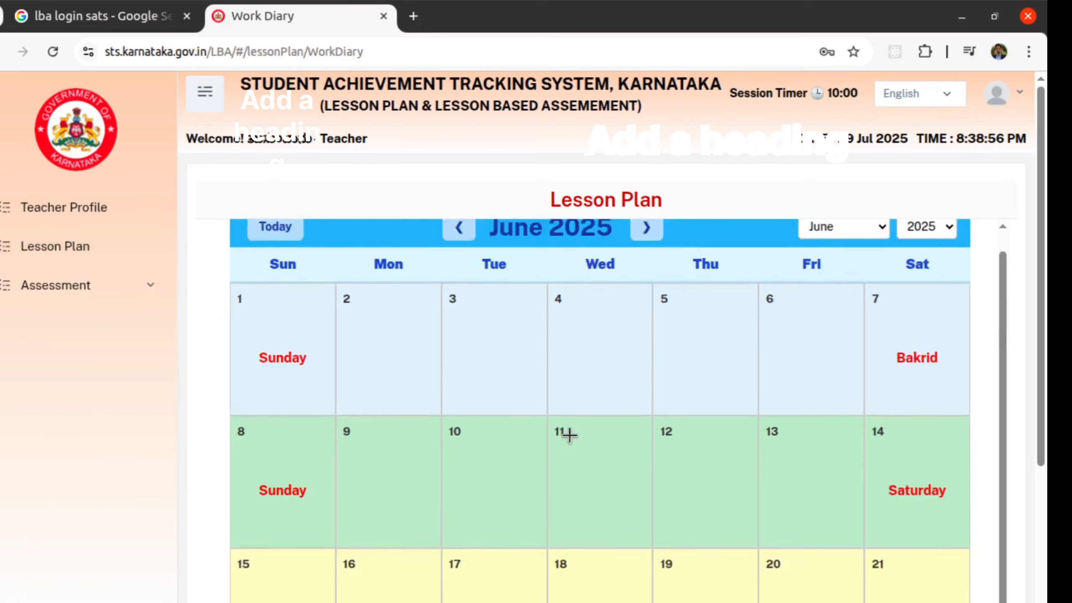
pyautogui.click(389, 443)
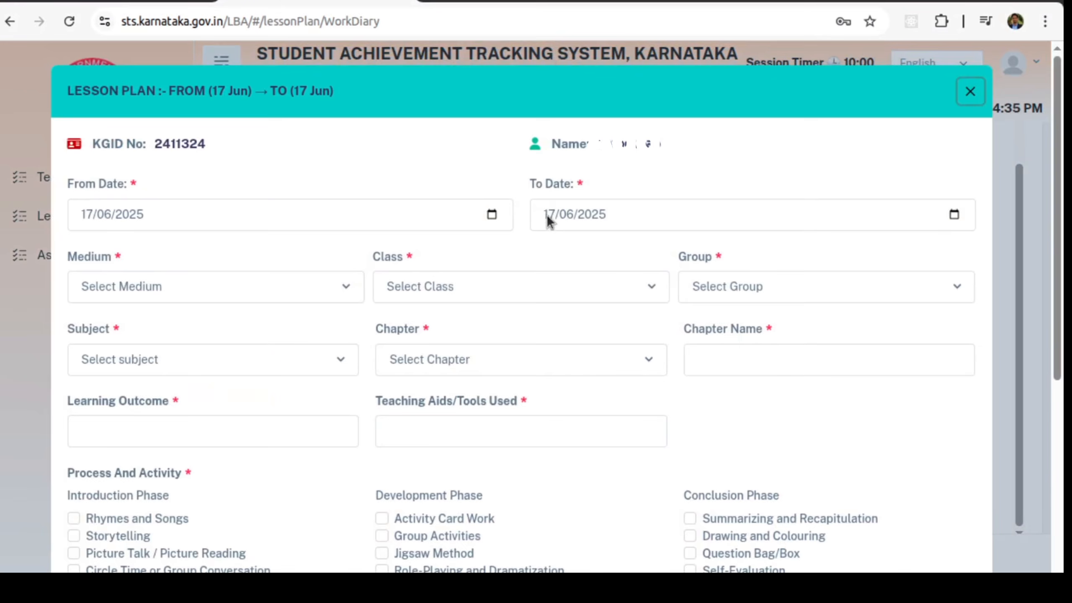
# Step: Set the lesson plan's To Date to 25/06/2025
pyautogui.click(532, 249)
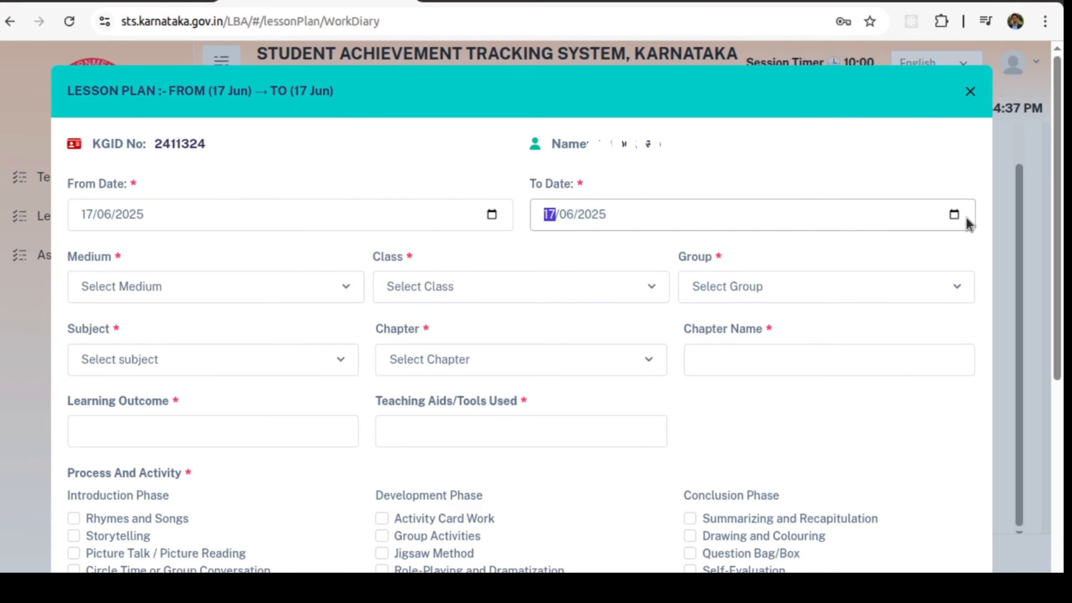
pyautogui.click(953, 215)
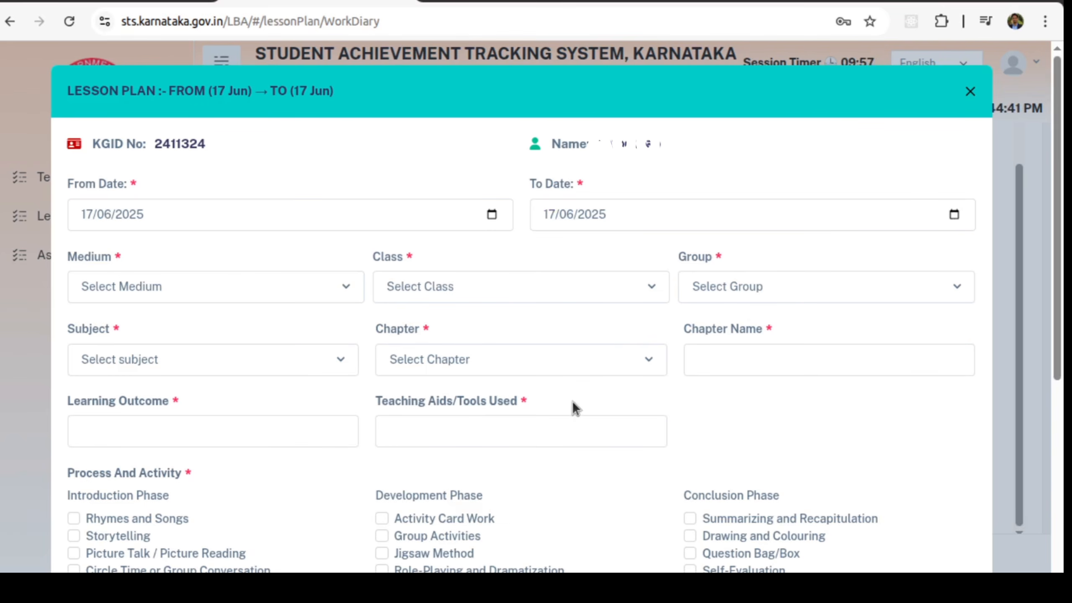
pyautogui.click(597, 395)
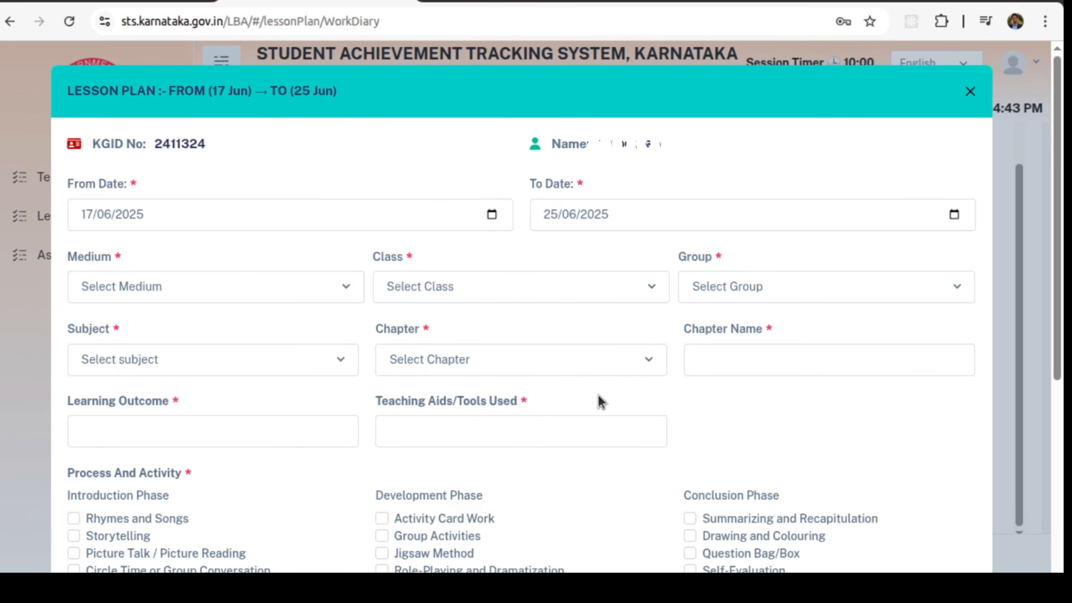
# Step: Set the lesson plan's medium to Kannada, class to 7 and group to KM_Kan_Eng_Hin
pyautogui.click(264, 300)
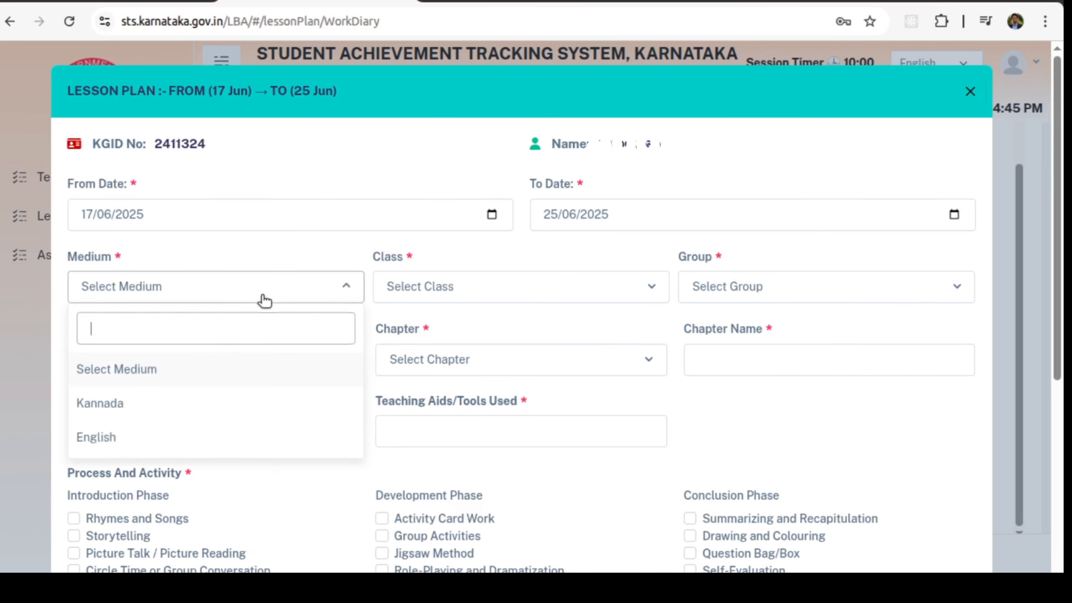
pyautogui.click(185, 404)
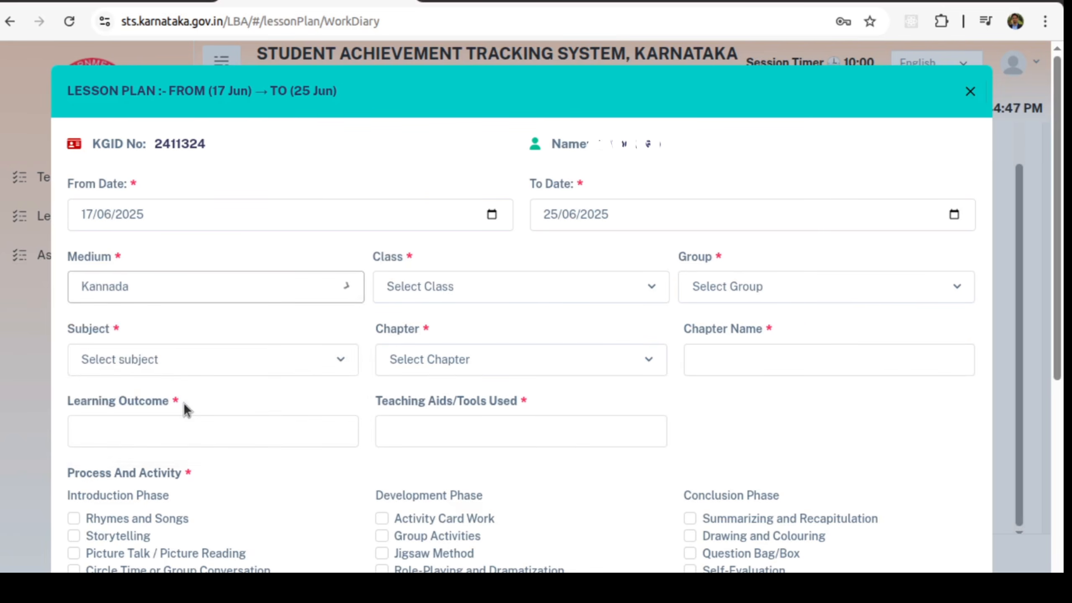
pyautogui.click(464, 291)
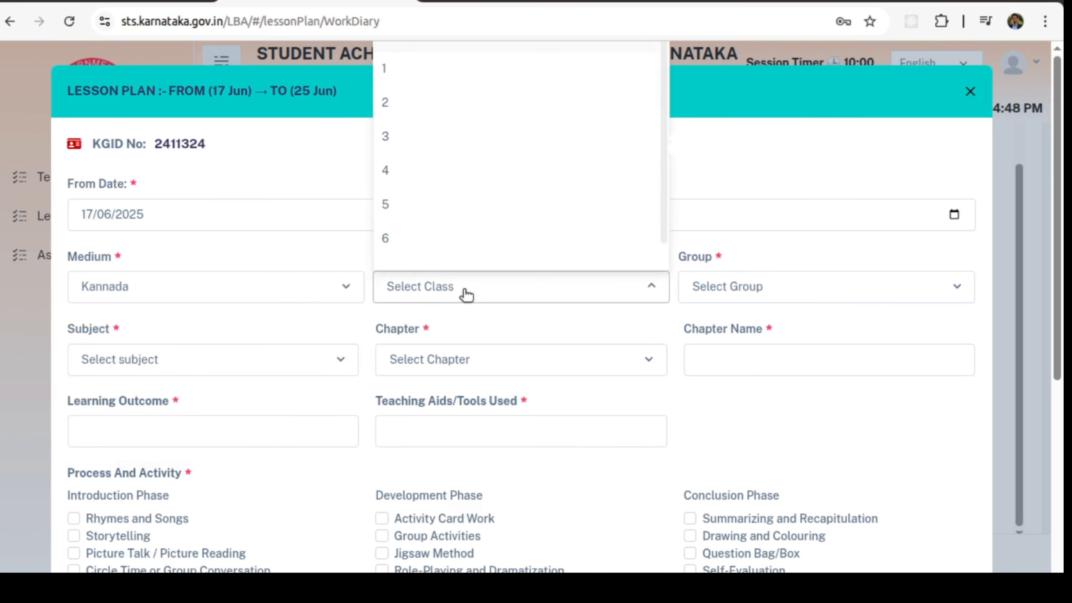
pyautogui.click(436, 239)
pyautogui.click(484, 287)
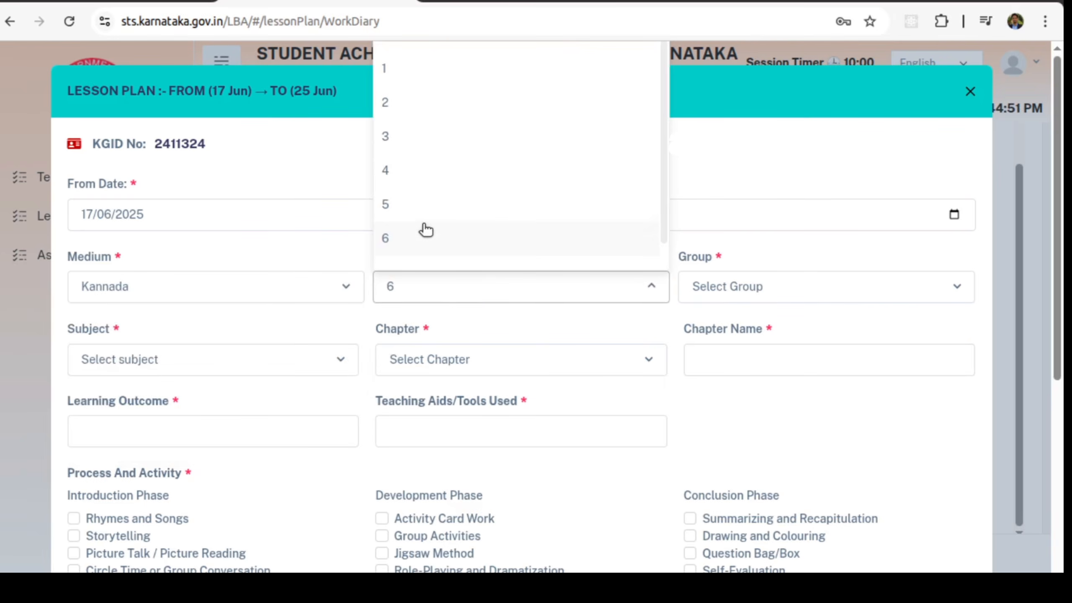
pyautogui.scroll(-1, 423, 230)
pyautogui.click(417, 244)
pyautogui.click(747, 287)
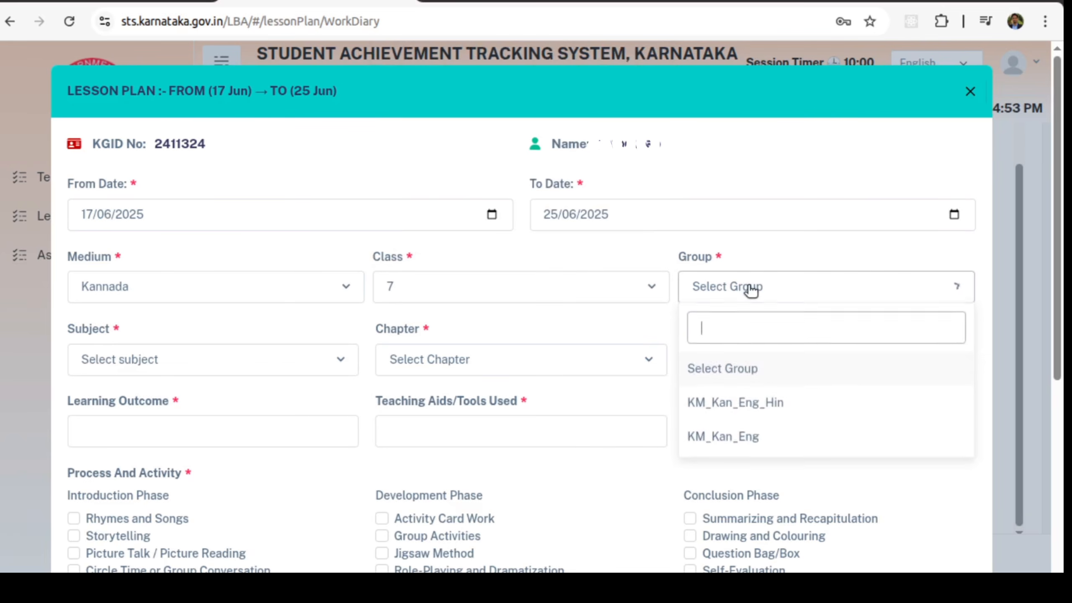
pyautogui.click(757, 409)
# Step: Choose MATHEMATICS as the subject and Integers as the chapter
pyautogui.scroll(-3, 572, 421)
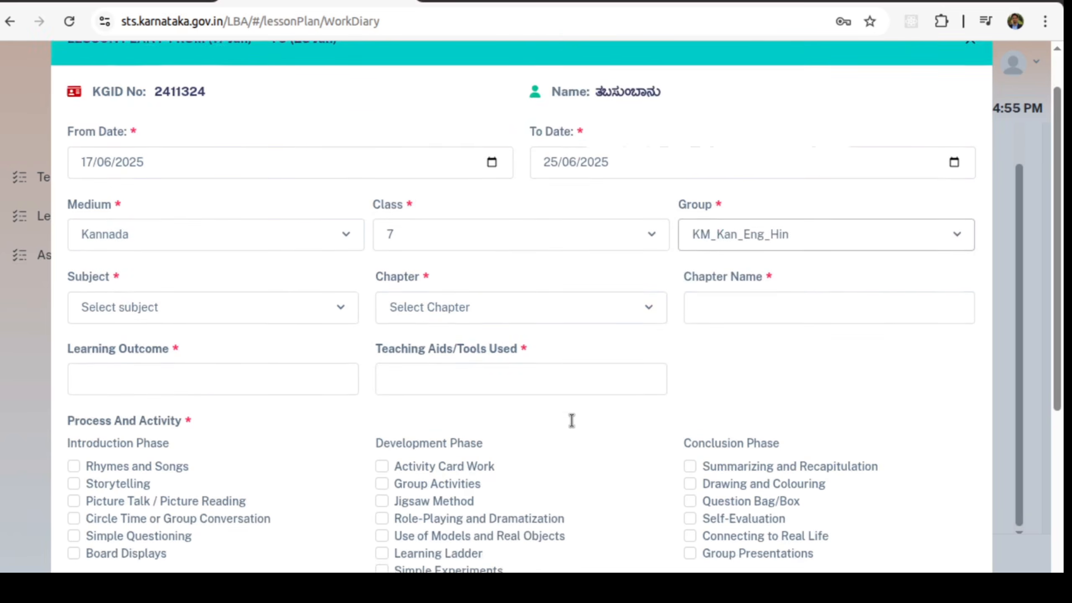
pyautogui.click(339, 240)
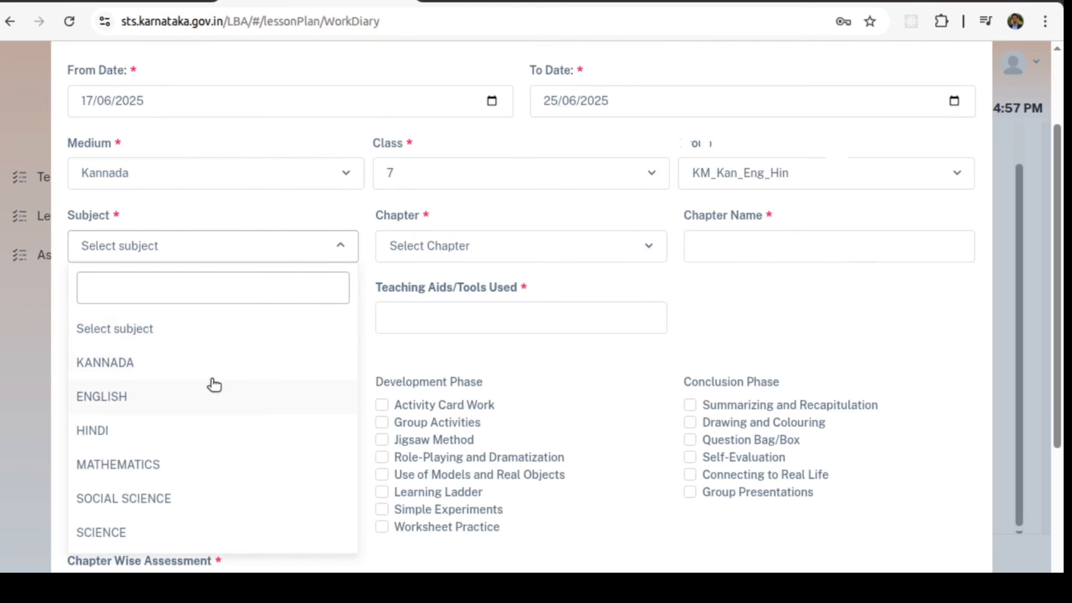
pyautogui.click(196, 470)
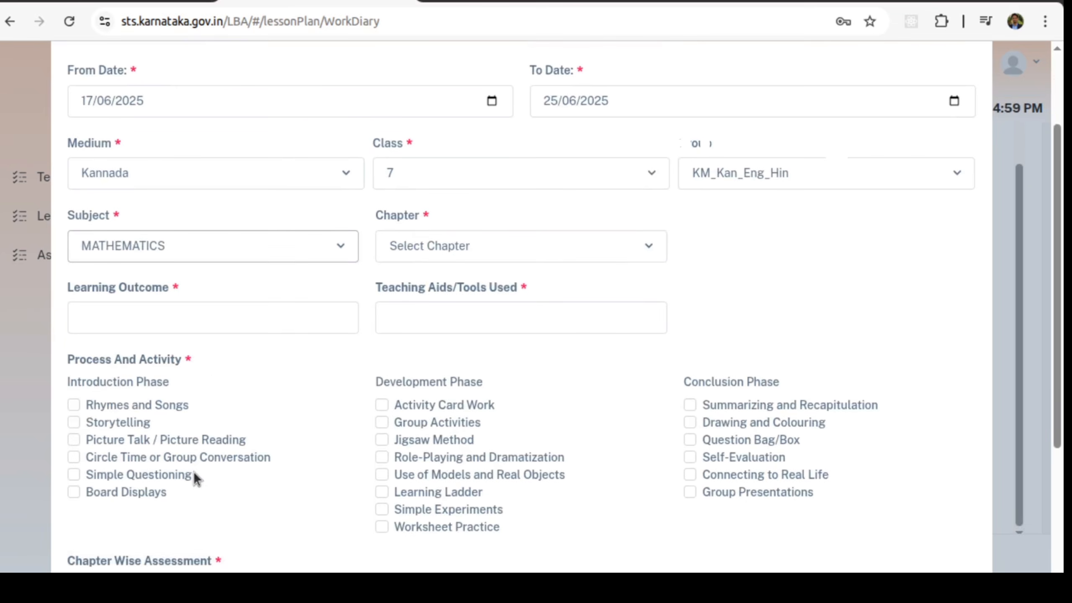
pyautogui.click(472, 246)
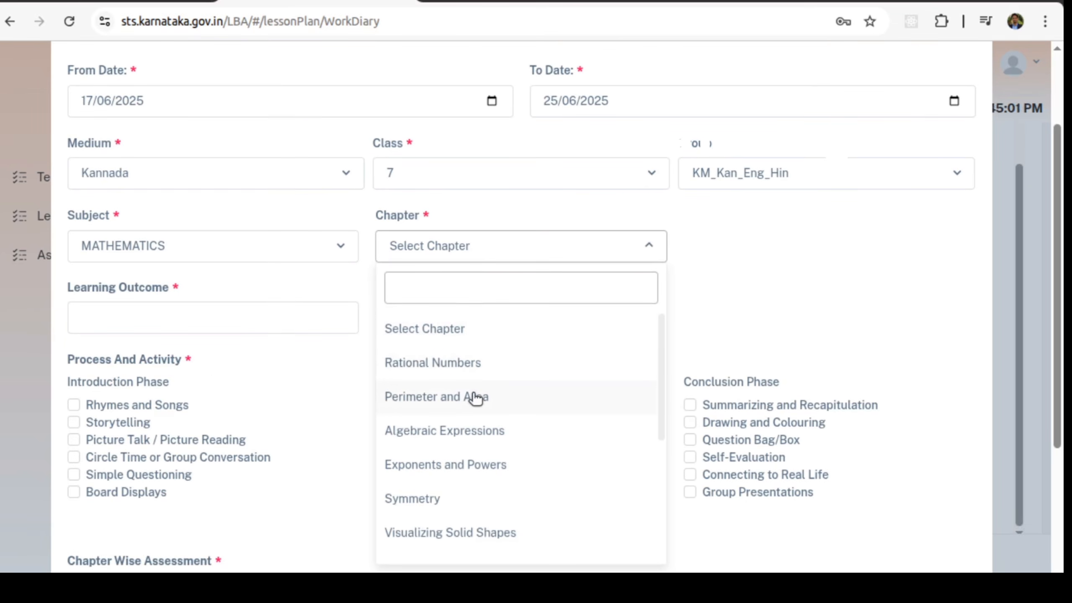
pyautogui.scroll(-5, 490, 348)
pyautogui.scroll(1, 490, 347)
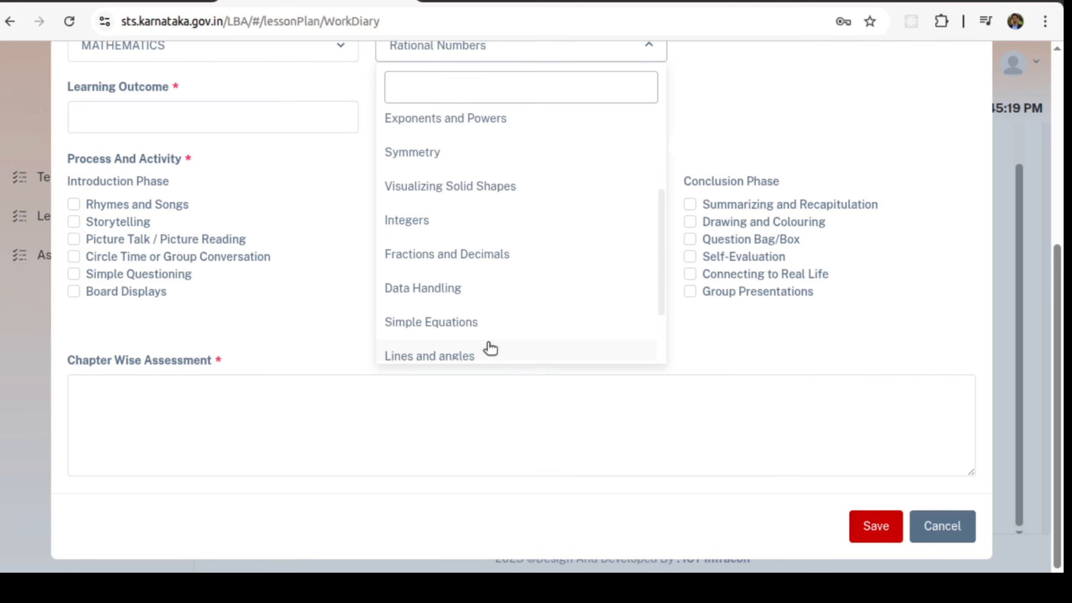
pyautogui.scroll(-2, 490, 348)
pyautogui.scroll(2, 488, 347)
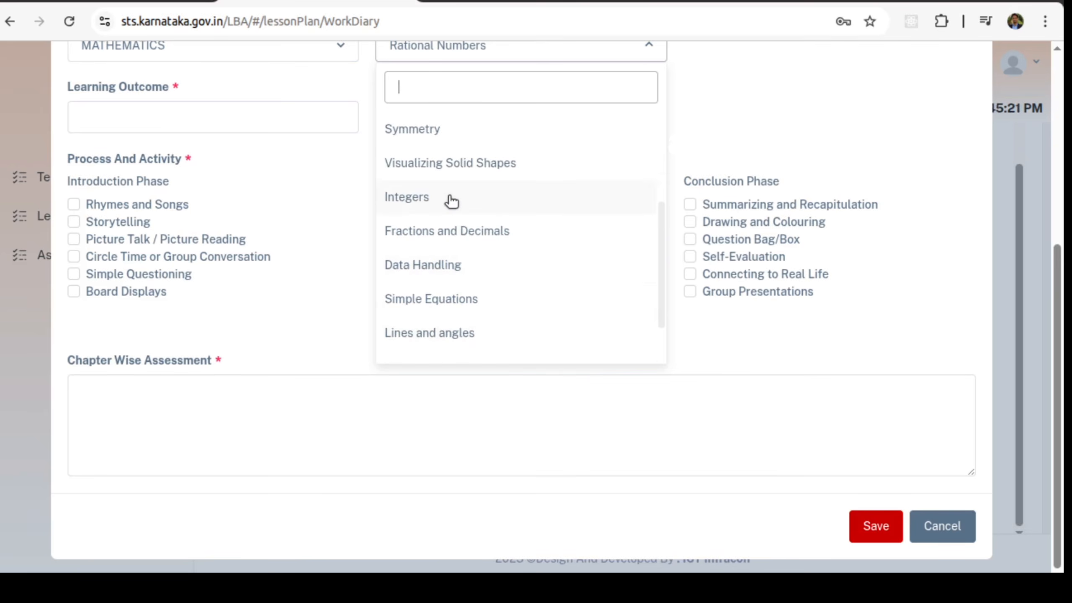
pyautogui.click(451, 198)
pyautogui.scroll(5, 525, 176)
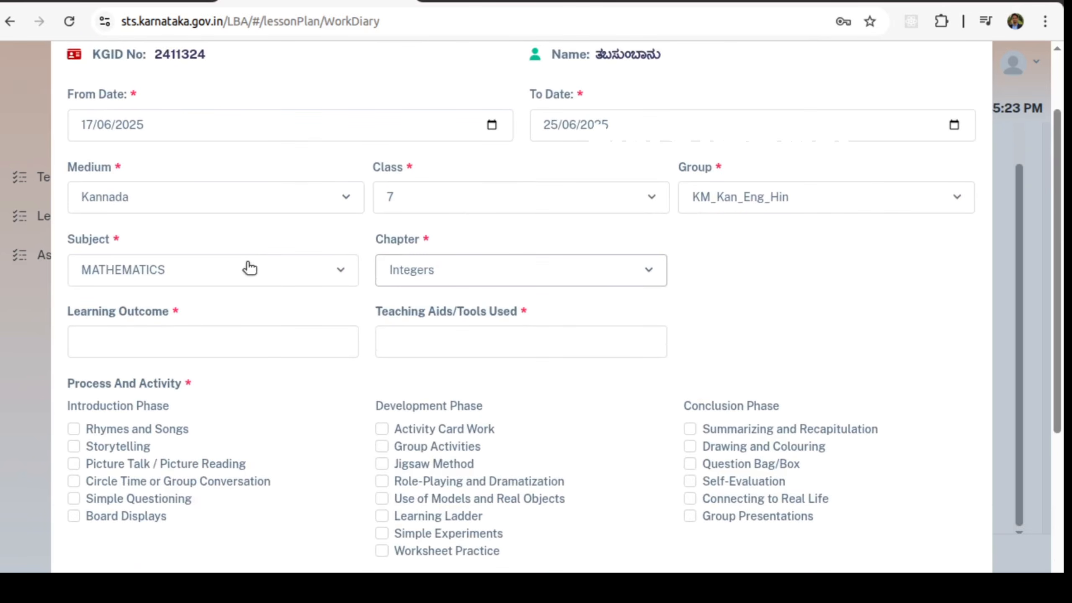
pyautogui.moveTo(67, 313); pyautogui.dragTo(182, 316)
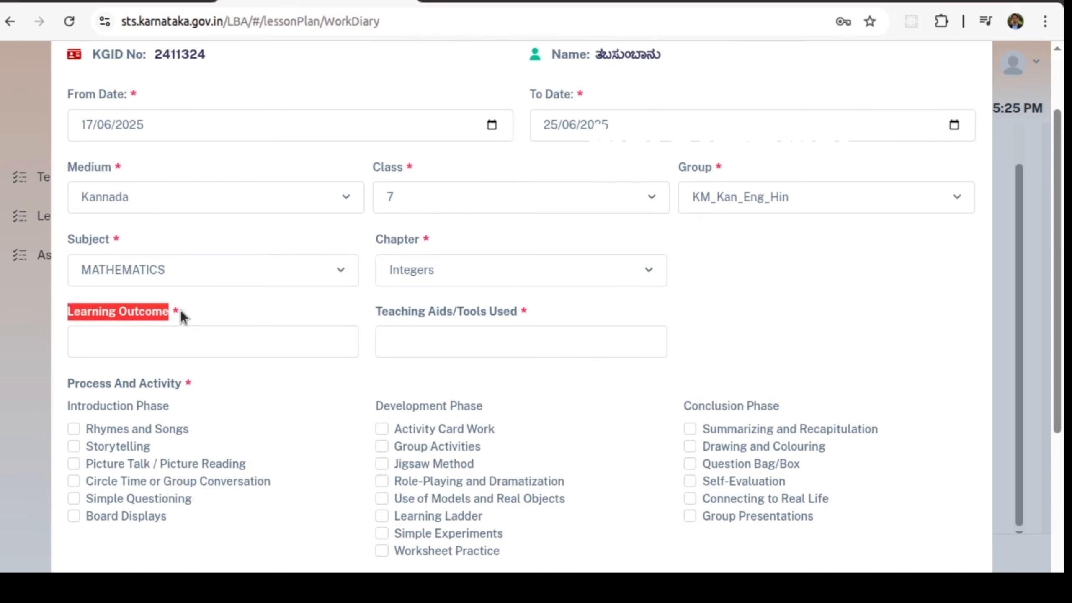
pyautogui.moveTo(369, 313); pyautogui.dragTo(536, 315)
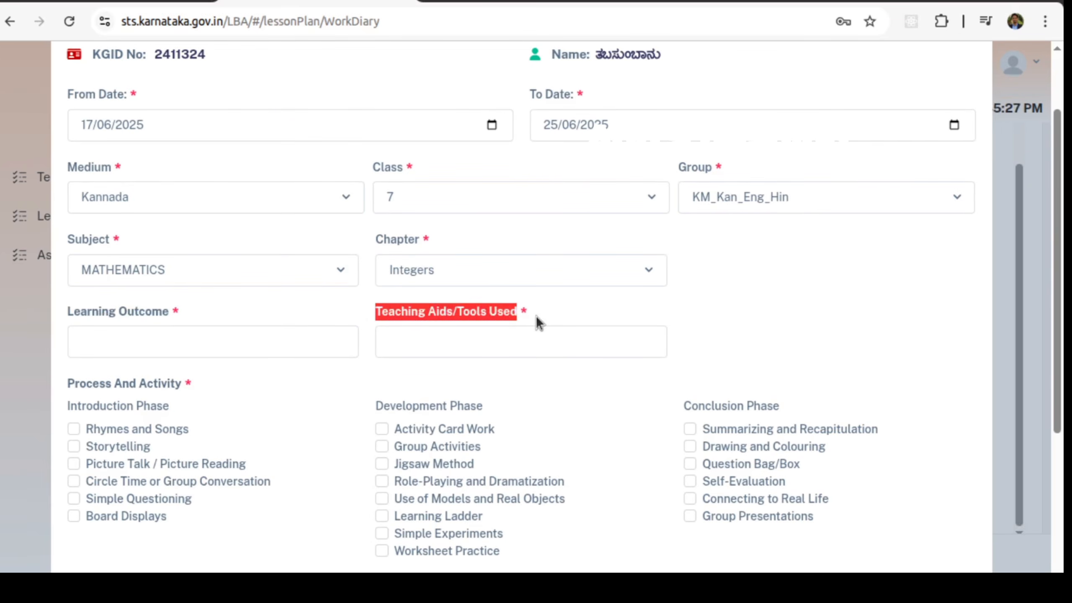
pyautogui.click(539, 315)
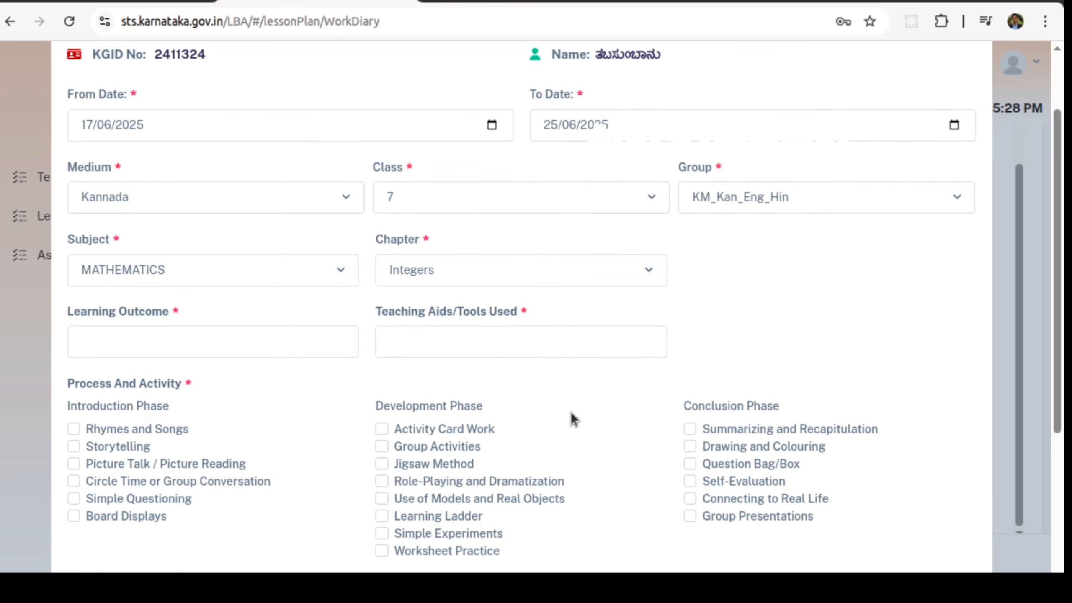
# Step: Select Storytelling, Picture Talk / Picture Reading and Simple Questioning as the Introduction Phase activities
pyautogui.scroll(-1, 570, 412)
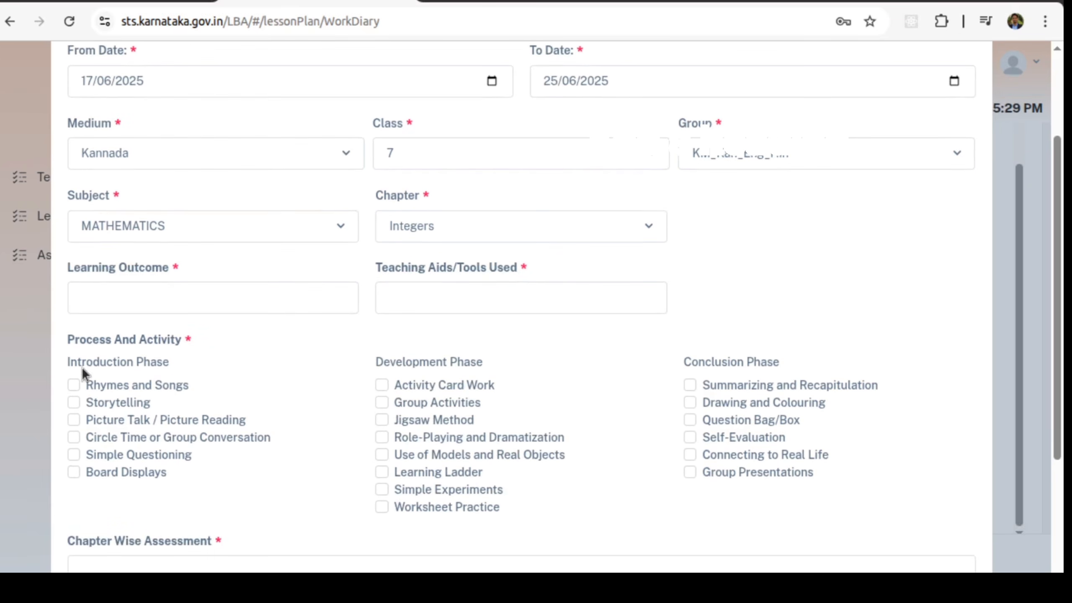
pyautogui.moveTo(59, 363); pyautogui.dragTo(183, 369)
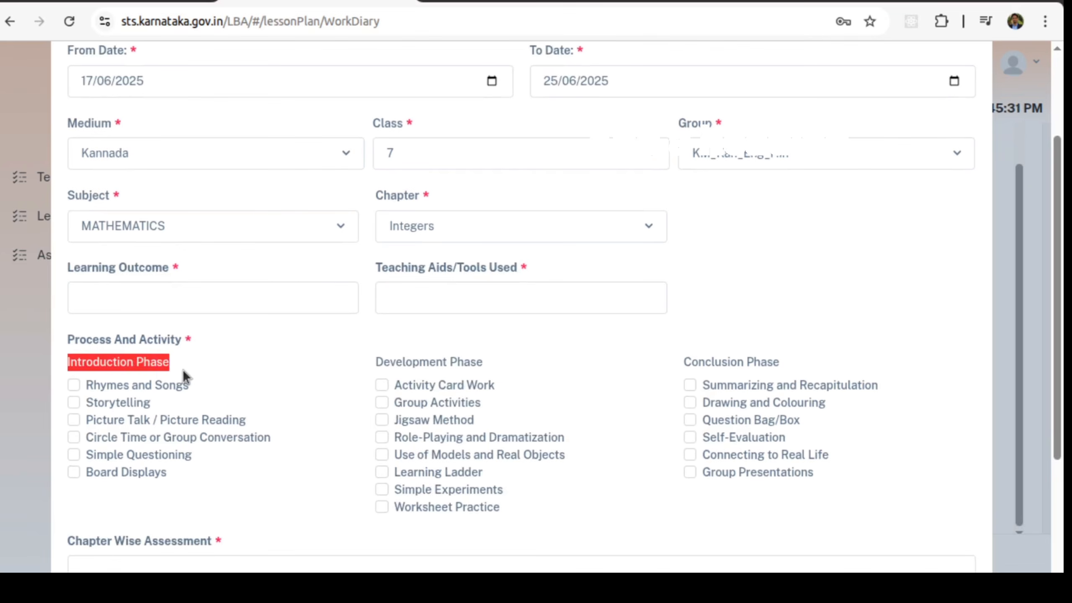
pyautogui.click(75, 403)
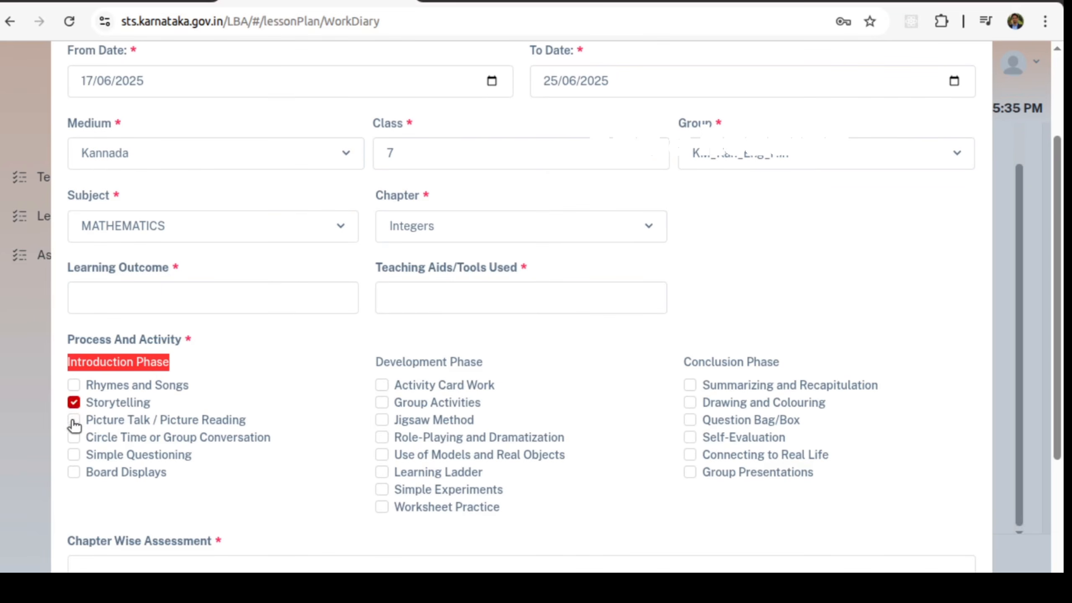
pyautogui.click(74, 420)
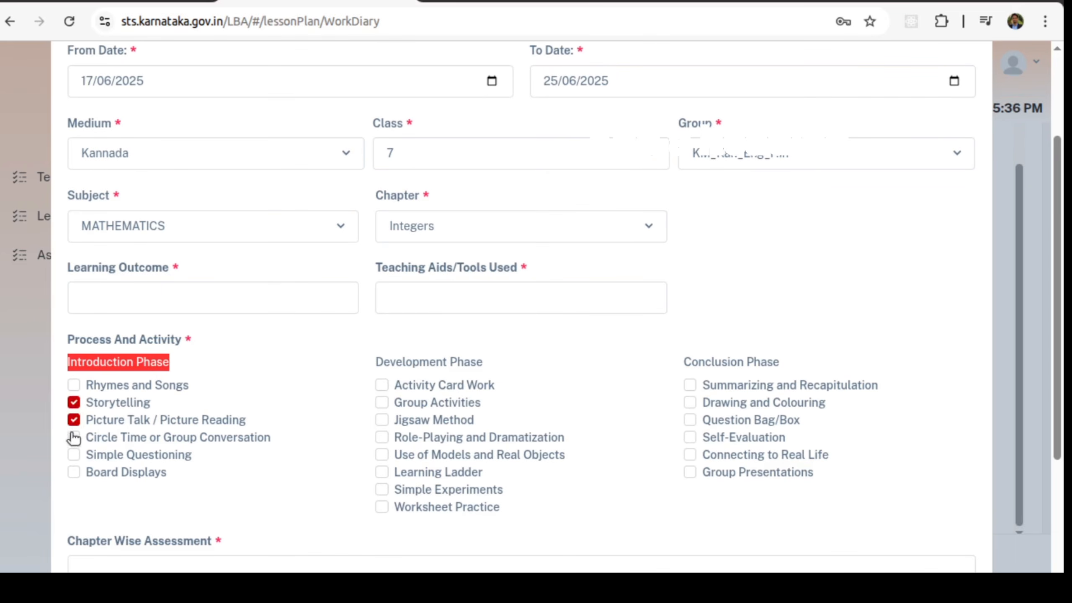
pyautogui.click(73, 455)
# Step: Select Activity Card Work, Group Activities and Worksheet Practice as the Development Phase activities
pyautogui.click(385, 390)
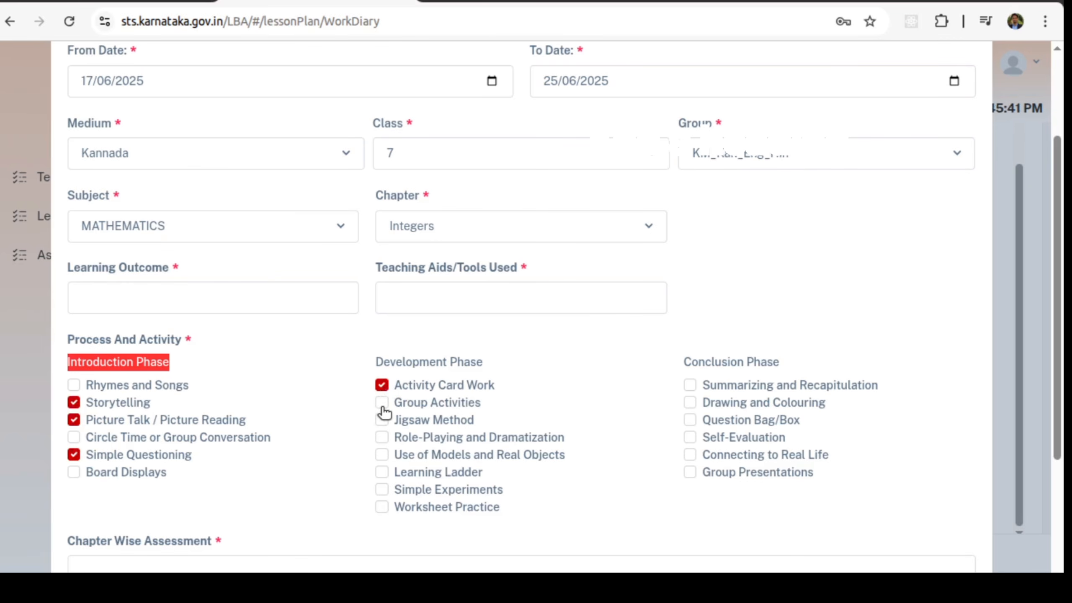
pyautogui.click(382, 406)
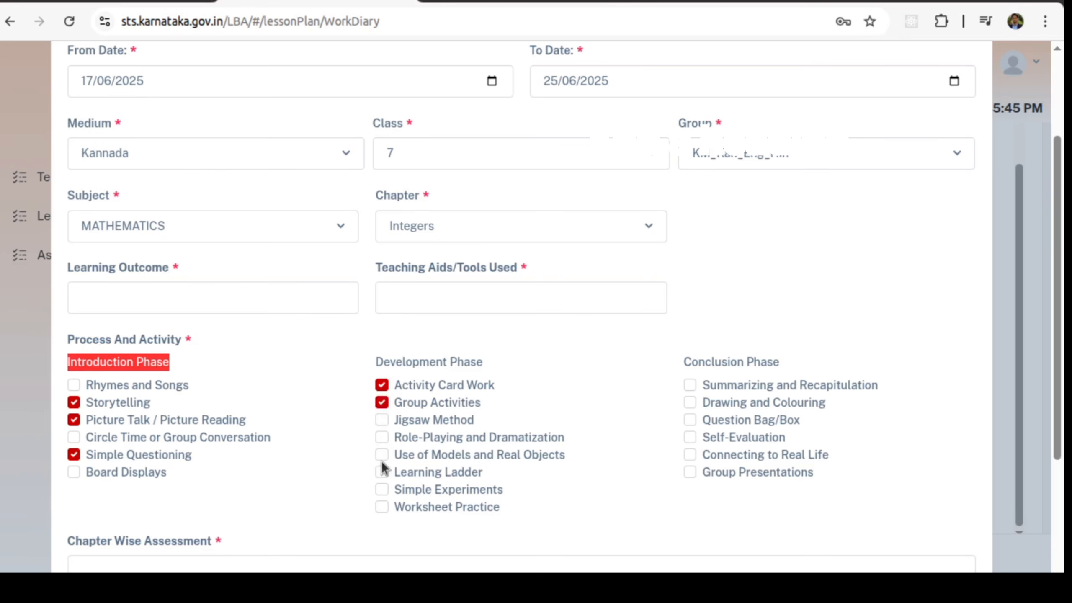
pyautogui.click(382, 508)
# Step: Select Summarizing and Recapitulation, Question Bag/Box and Self-Evaluation as the Conclusion Phase activities
pyautogui.scroll(-1, 554, 486)
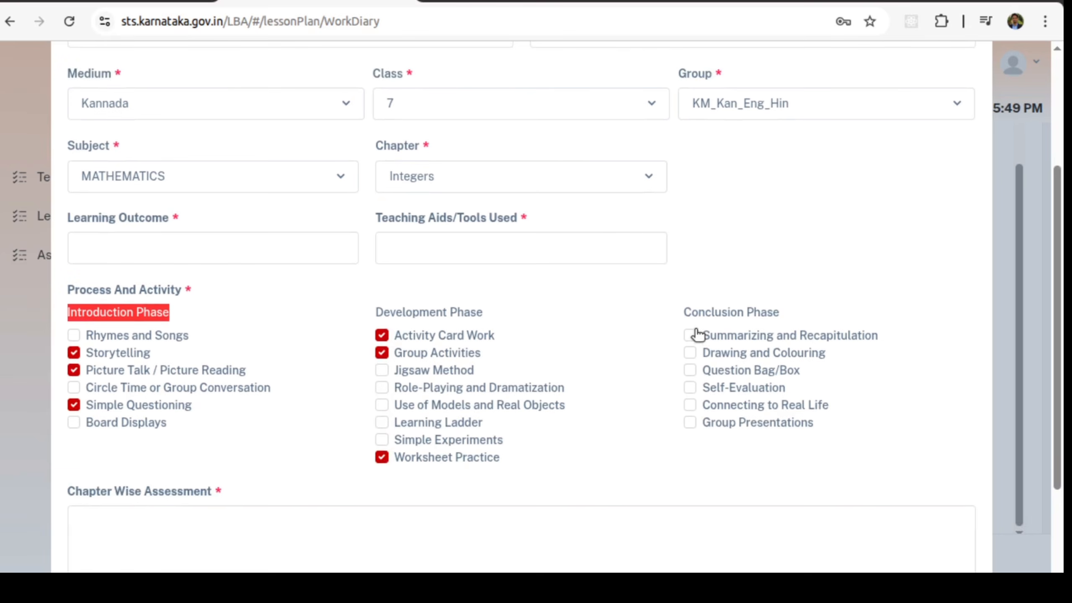
pyautogui.click(690, 336)
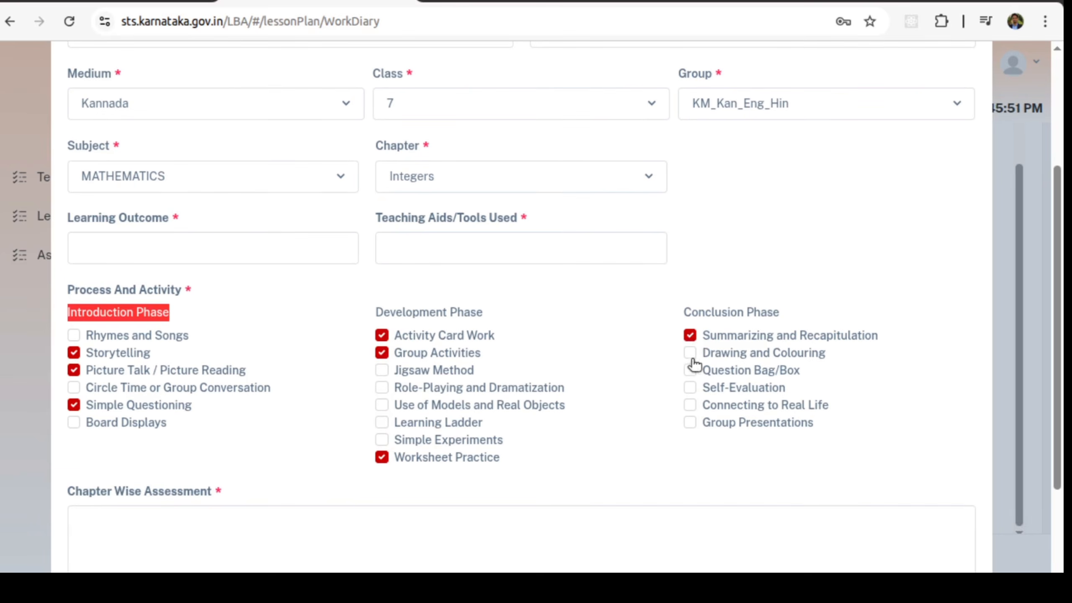
pyautogui.click(688, 372)
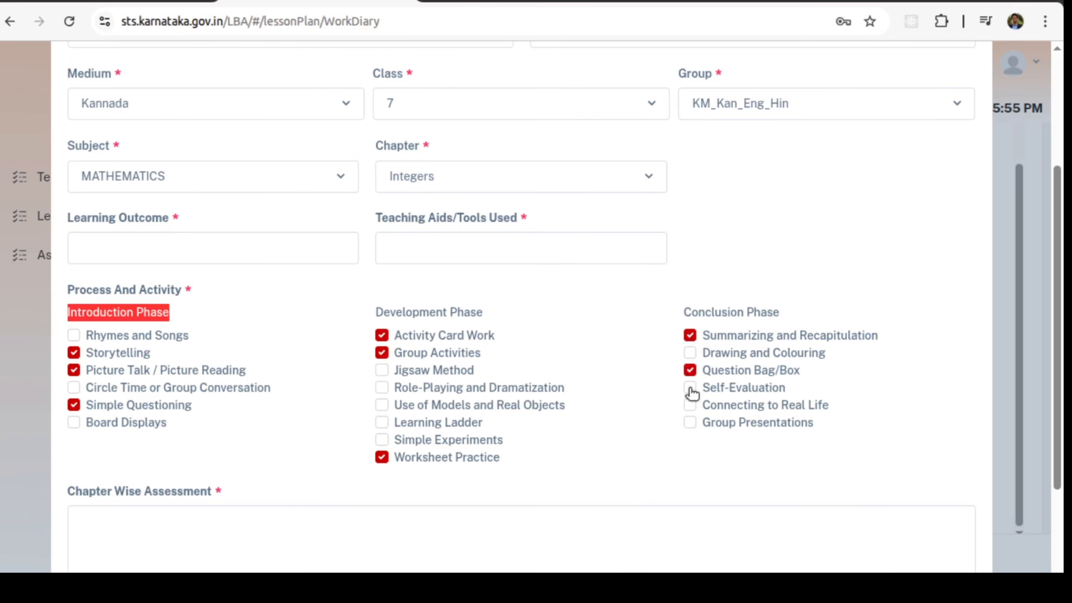
pyautogui.click(690, 388)
# Step: Enter "Unit Test, Home Work, Worksheet, etc.," as the Chapter Wise Assessment
pyautogui.scroll(-3, 635, 416)
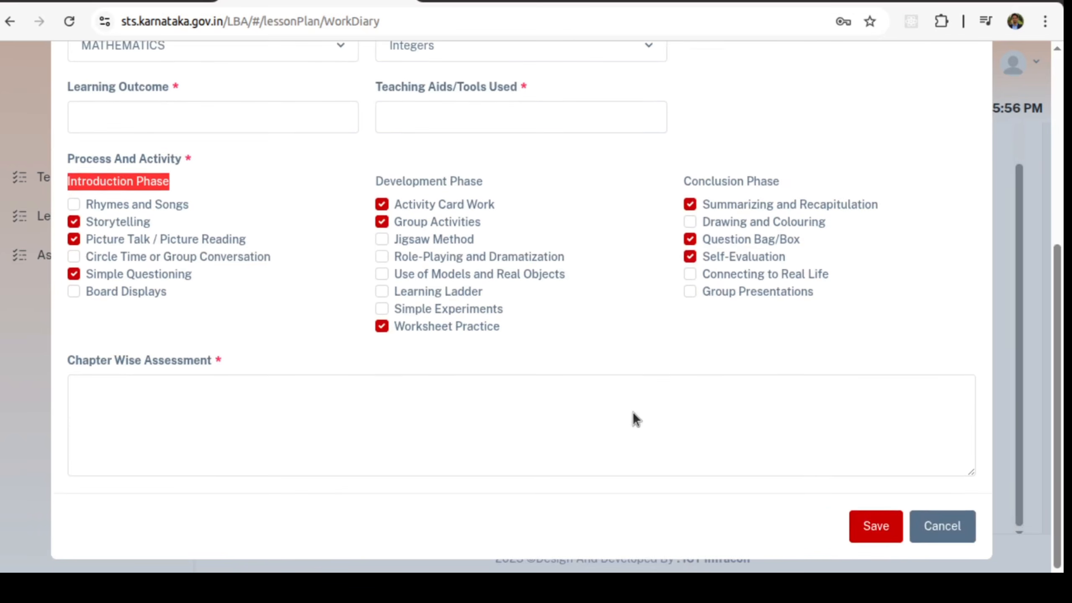
pyautogui.click(490, 401)
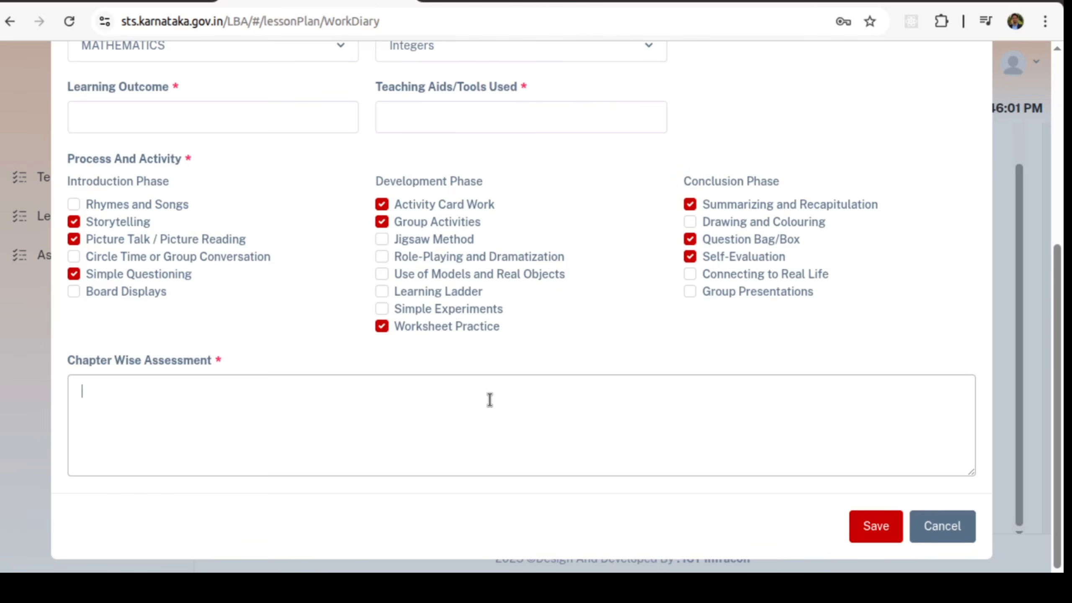
pyautogui.write('Unit T')
pyautogui.write('e')
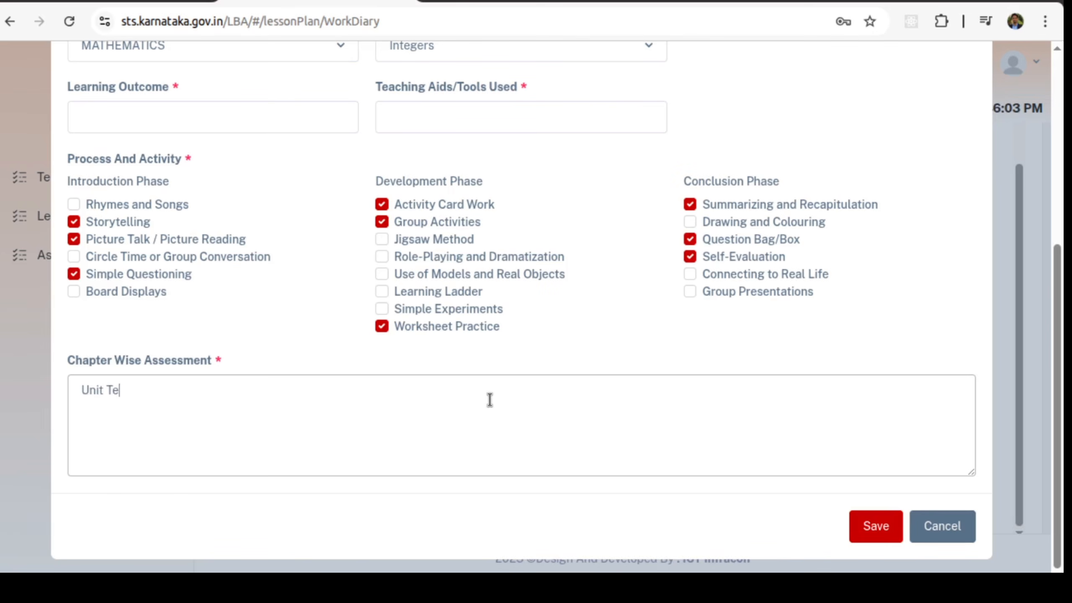
pyautogui.write('st, Home Work, ')
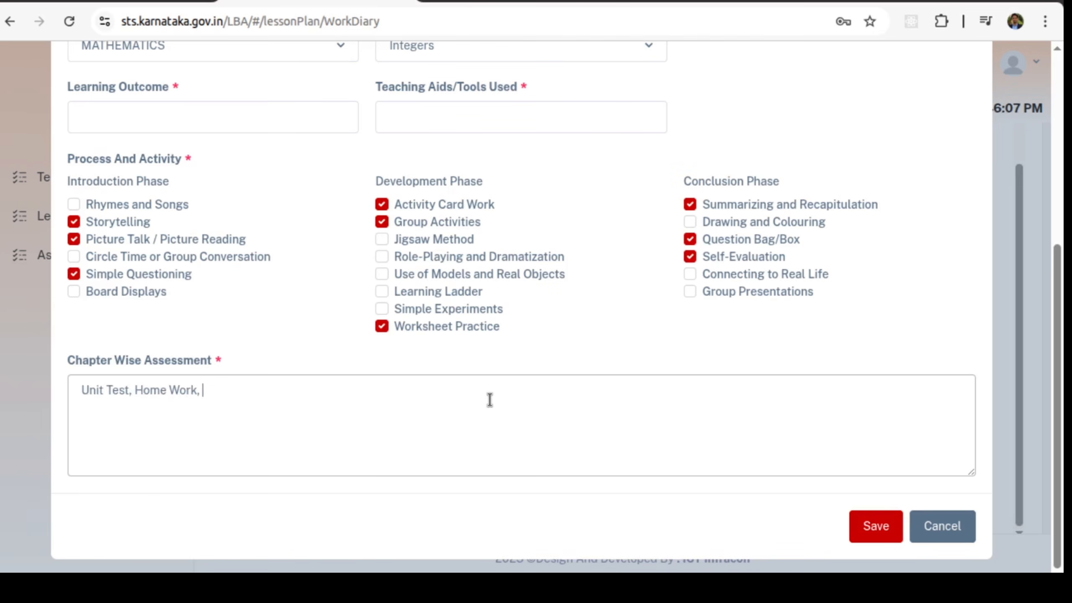
pyautogui.write('Worksheet')
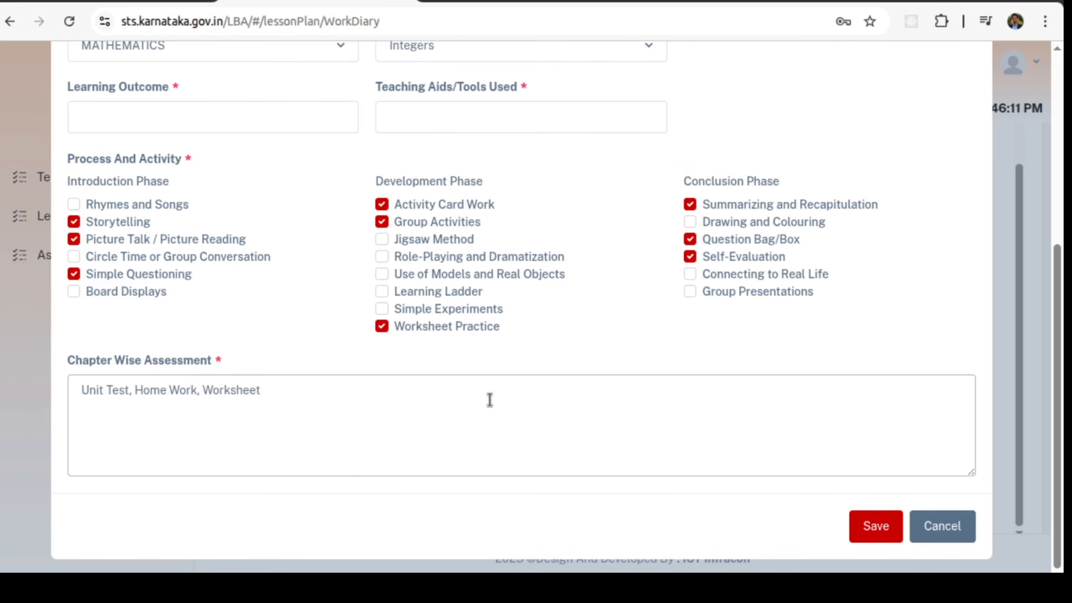
pyautogui.write(', etc.')
pyautogui.press('BackSpace')
# Step: Enter "To learn all the properties of Integers" as the Learning Outcome and "Flash Cards" as the Teaching Aids/Tools Used
pyautogui.click(210, 124)
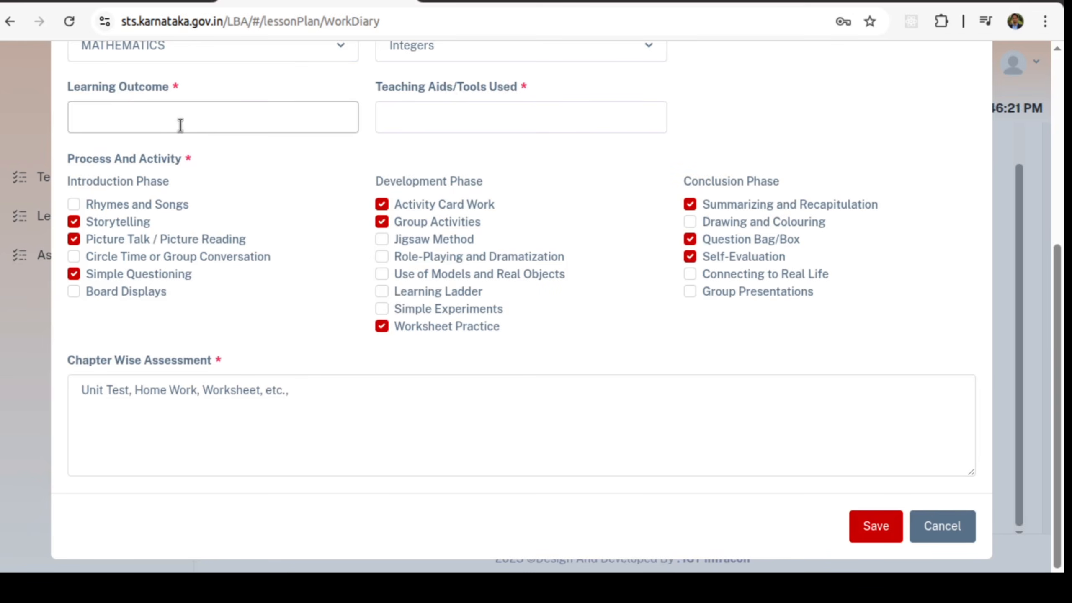
pyautogui.write('To learn In')
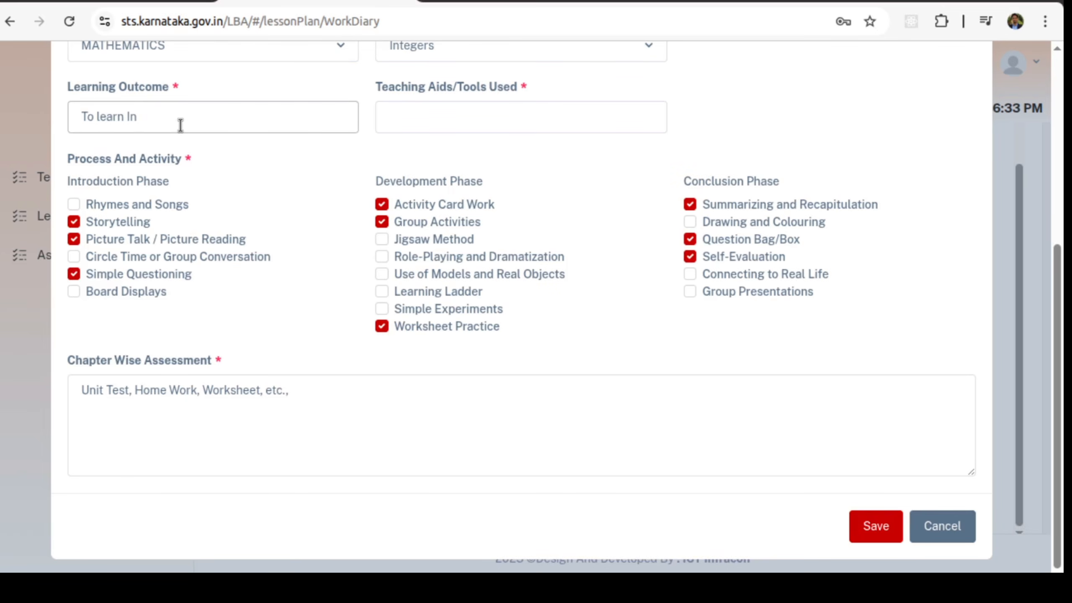
pyautogui.hotkey('ctrl', 'a')
pyautogui.write('All')
pyautogui.press('BackSpace')
pyautogui.press('BackSpace')
pyautogui.write('To learn all the proper')
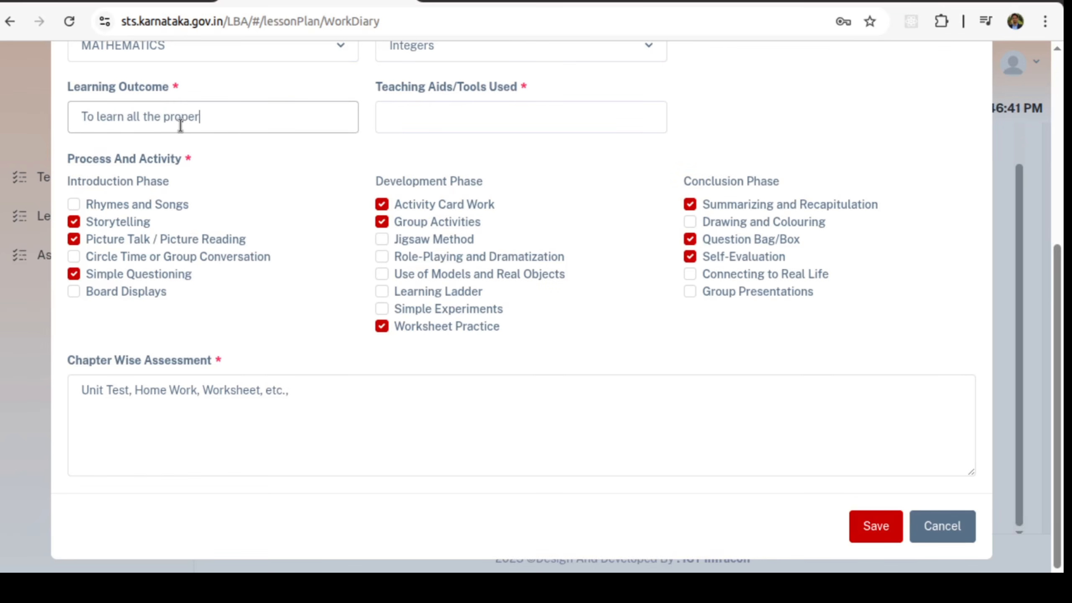
pyautogui.write('ties of Integers')
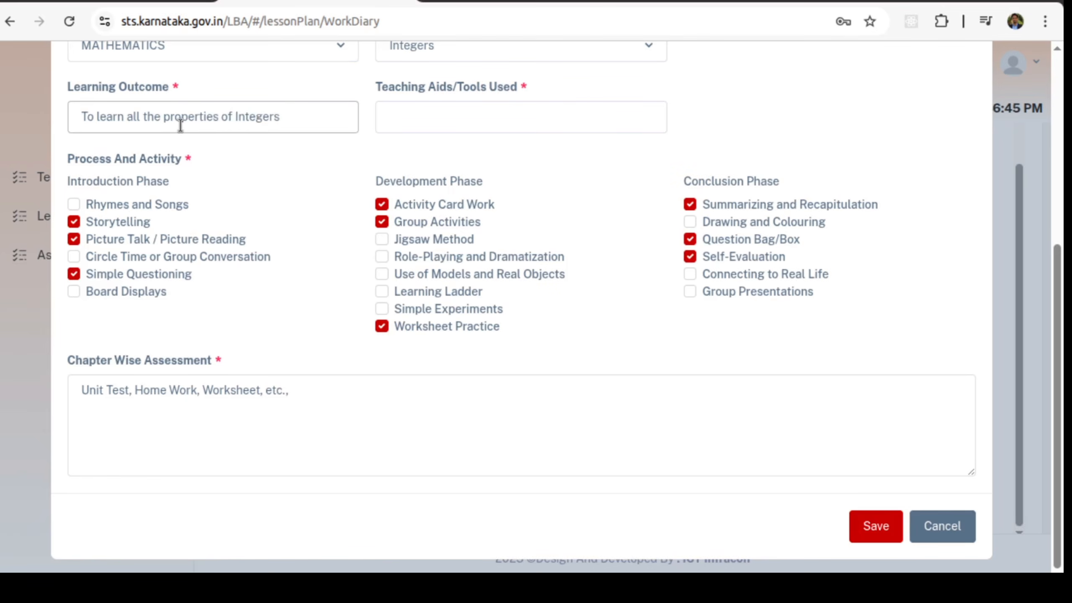
pyautogui.press('Tab')
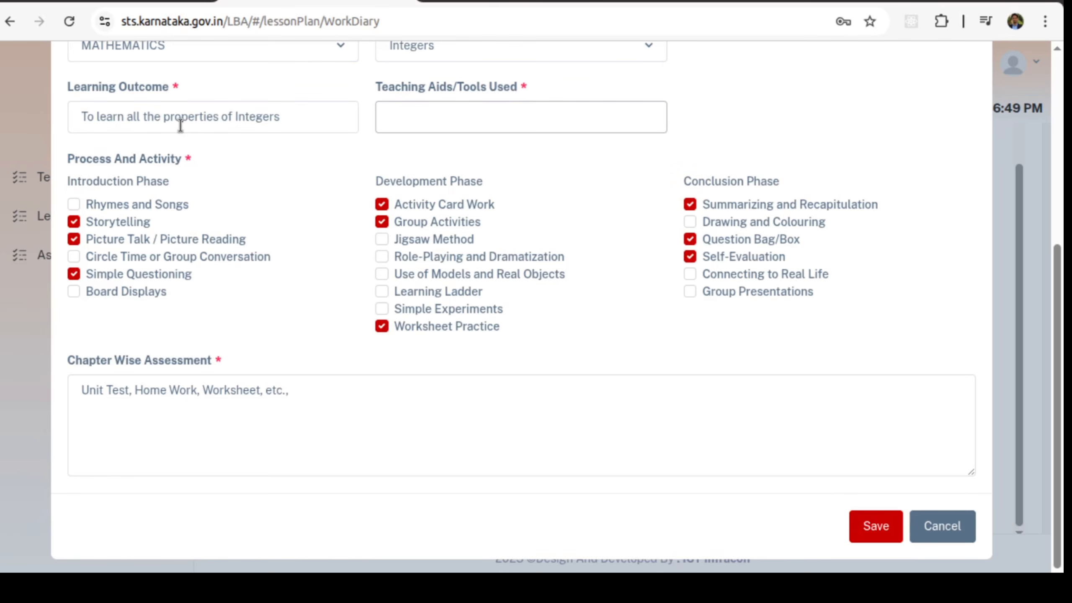
pyautogui.write('Flash Cards')
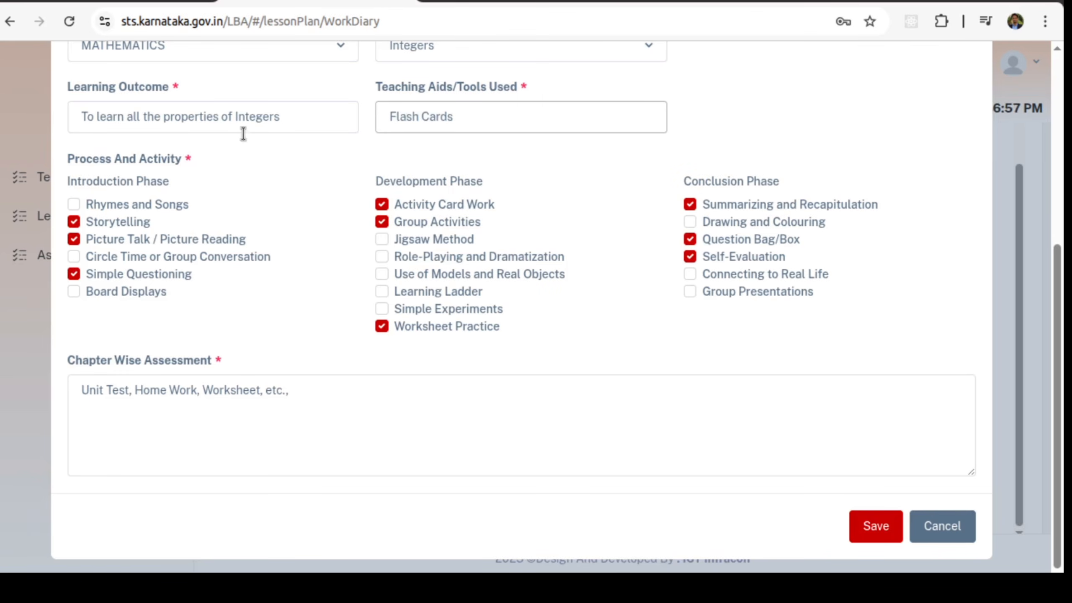
# Step: Add "Number Line" after "Flash Cards" in the Teaching Aids/Tools Used
pyautogui.scroll(1, 573, 368)
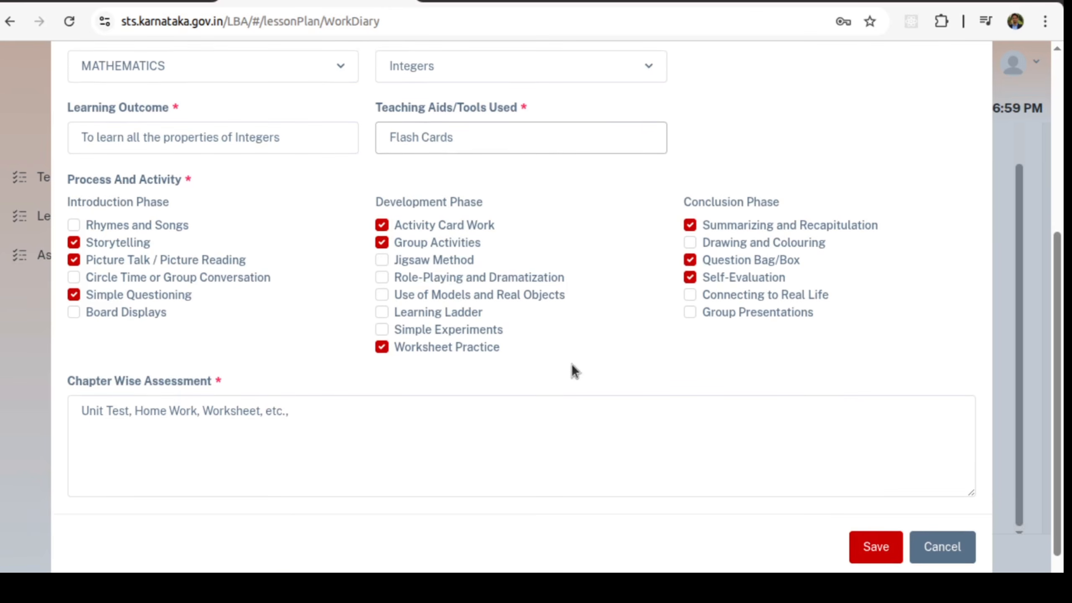
pyautogui.write(', Number Line')
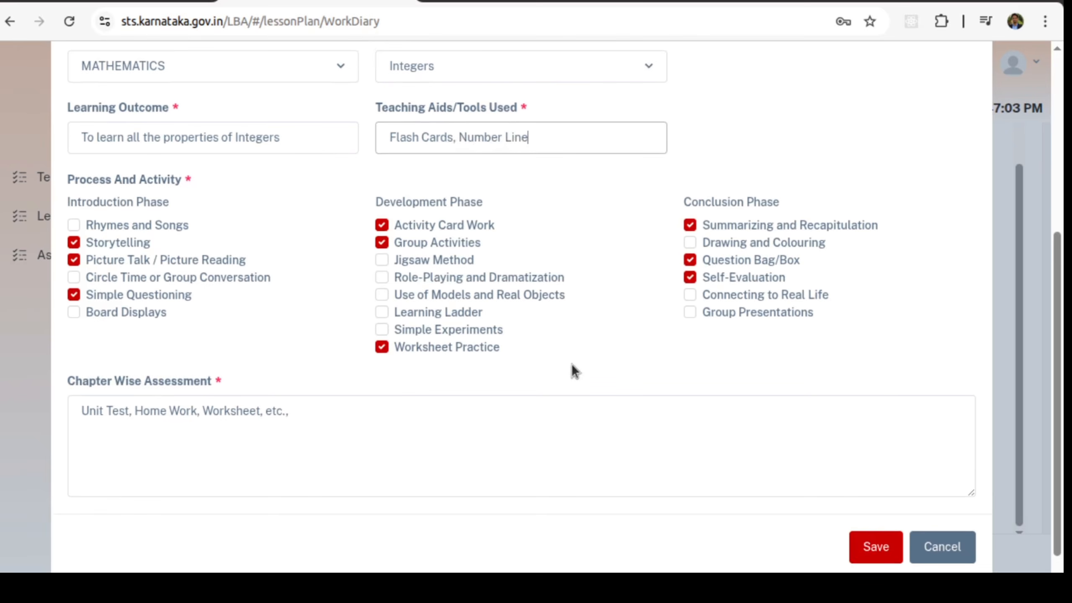
# Step: Review the completed lesson plan form, then save the lesson plan and confirm saving
pyautogui.scroll(7, 660, 210)
pyautogui.scroll(-1, 660, 210)
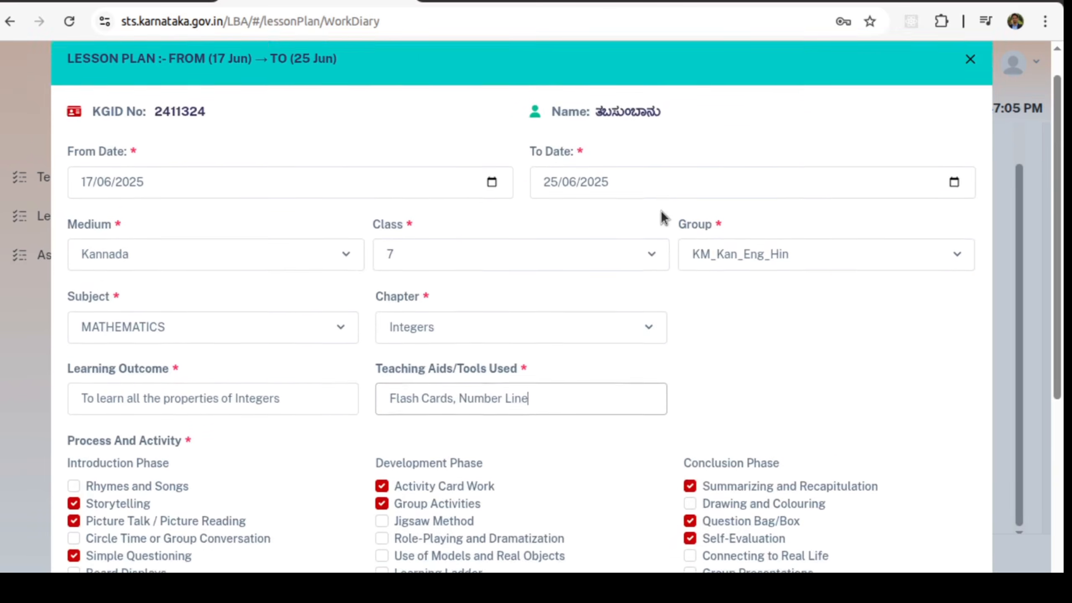
pyautogui.scroll(1, 661, 210)
pyautogui.scroll(-7, 661, 210)
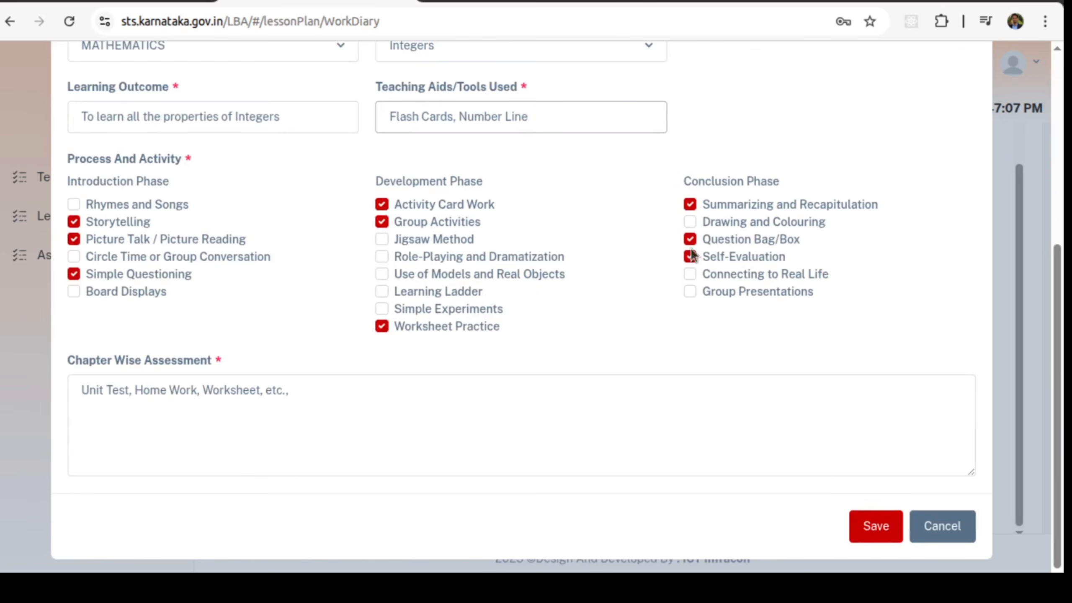
pyautogui.click(632, 389)
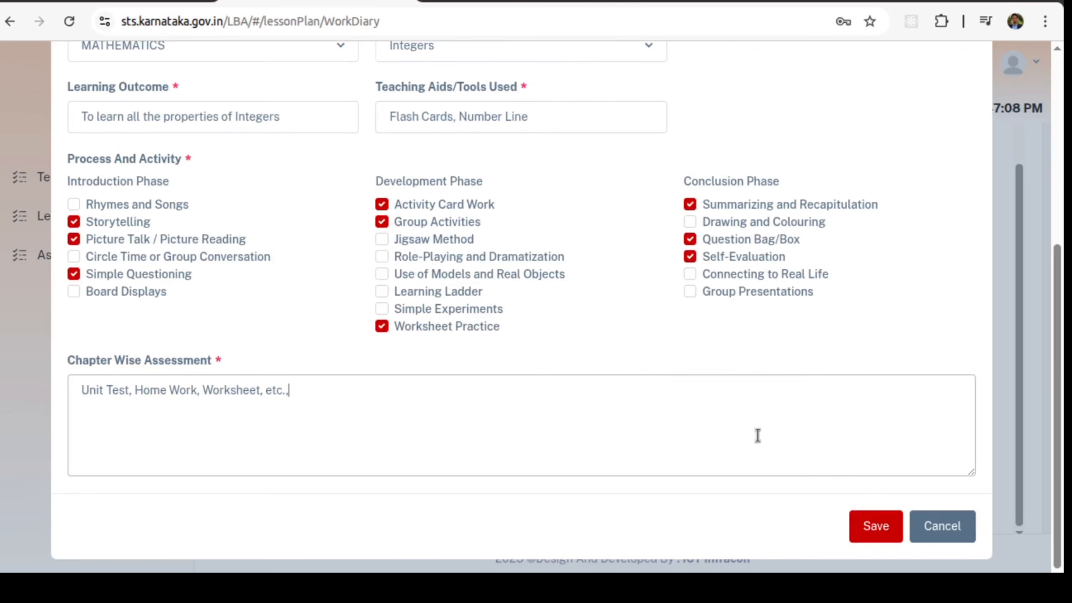
pyautogui.click(880, 524)
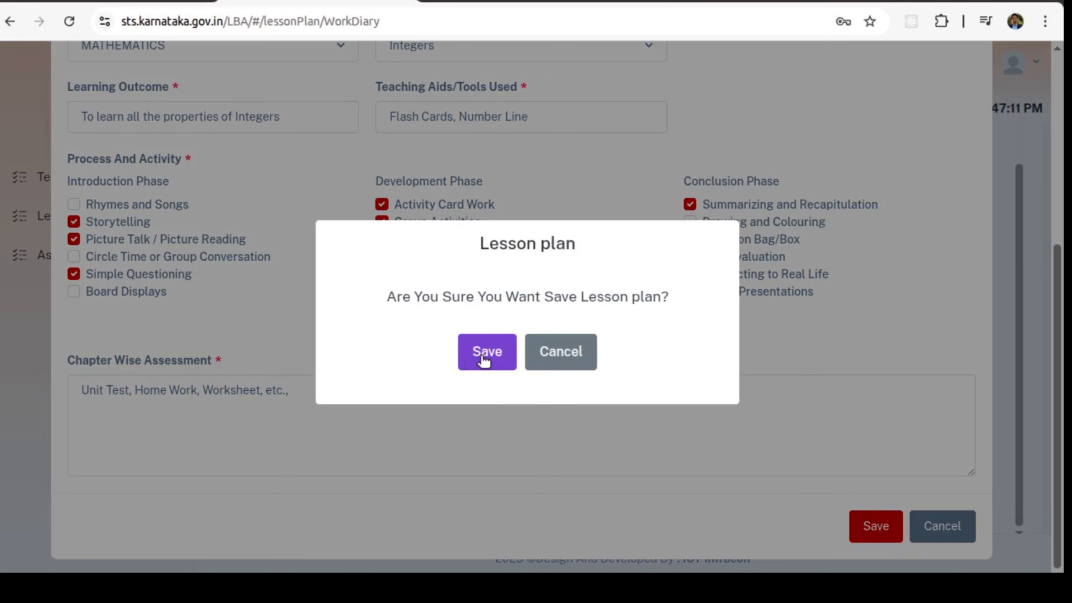
pyautogui.tripleClick(429, 301)
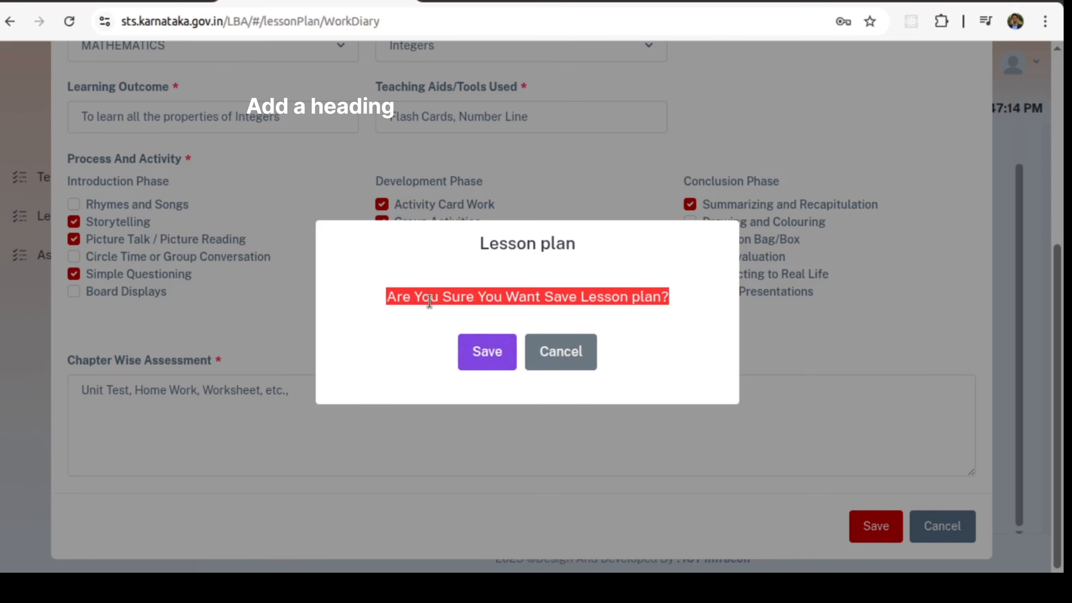
pyautogui.click(482, 357)
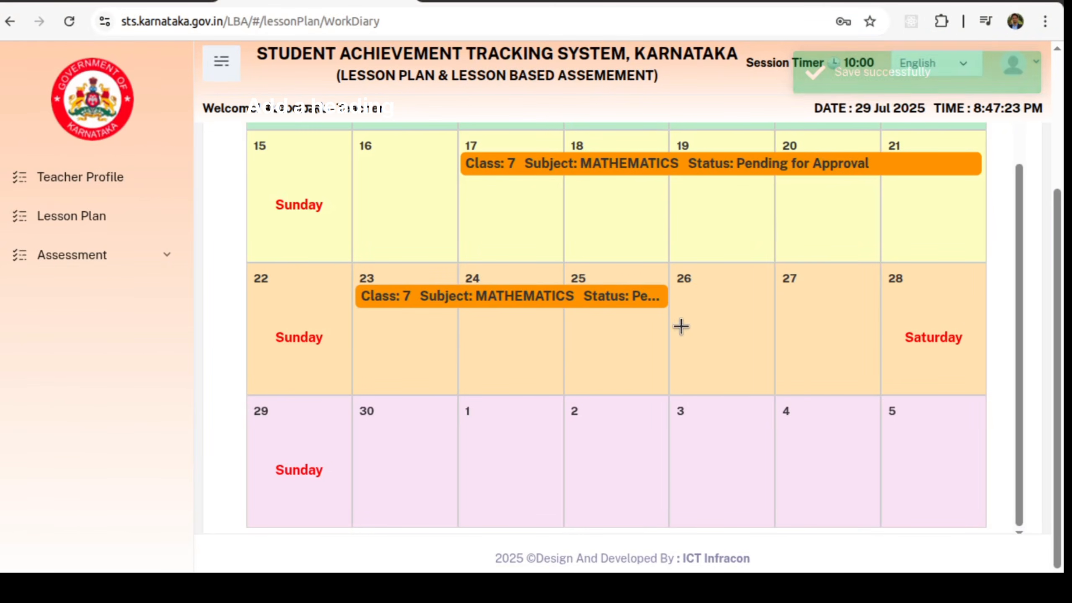
# Step: Open the class 7 Mathematics calendar entry for 23 to 25 June, review its lesson plan details and close it
pyautogui.scroll(3, 682, 326)
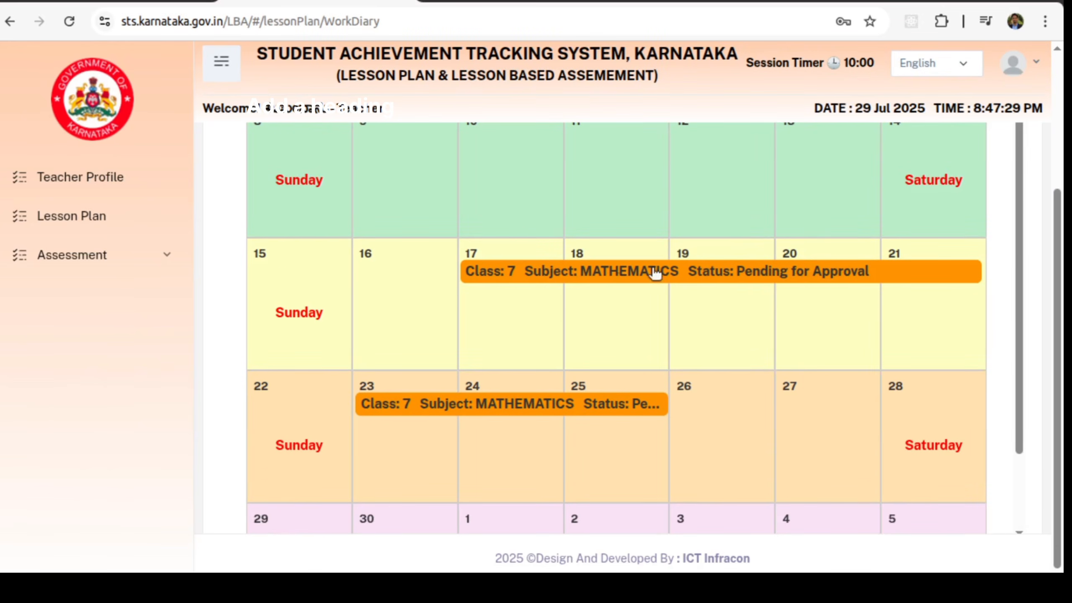
pyautogui.scroll(-2, 709, 321)
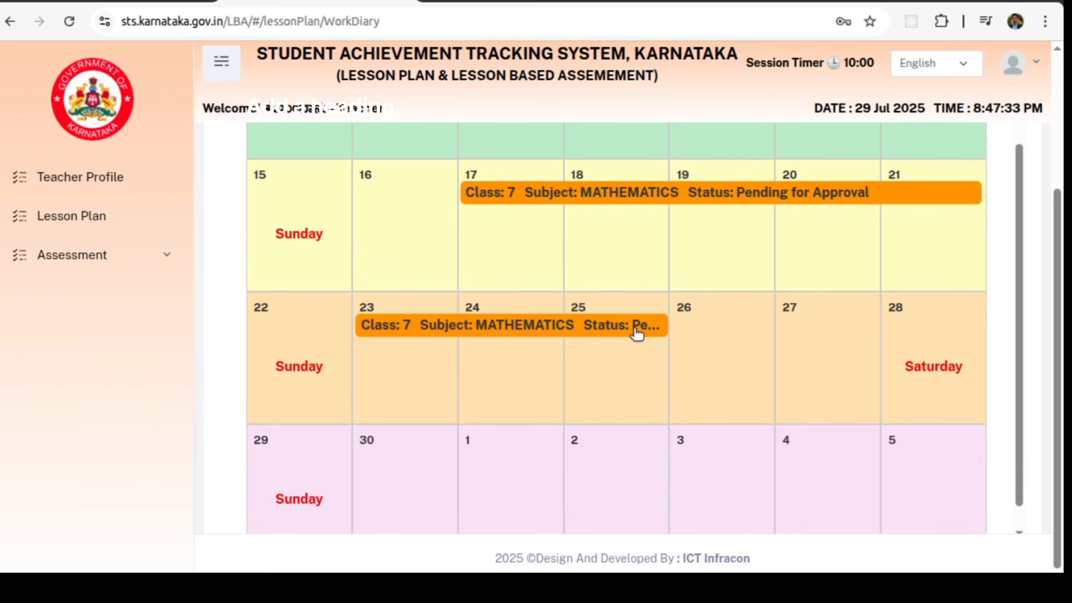
pyautogui.scroll(-1, 637, 334)
pyautogui.click(574, 297)
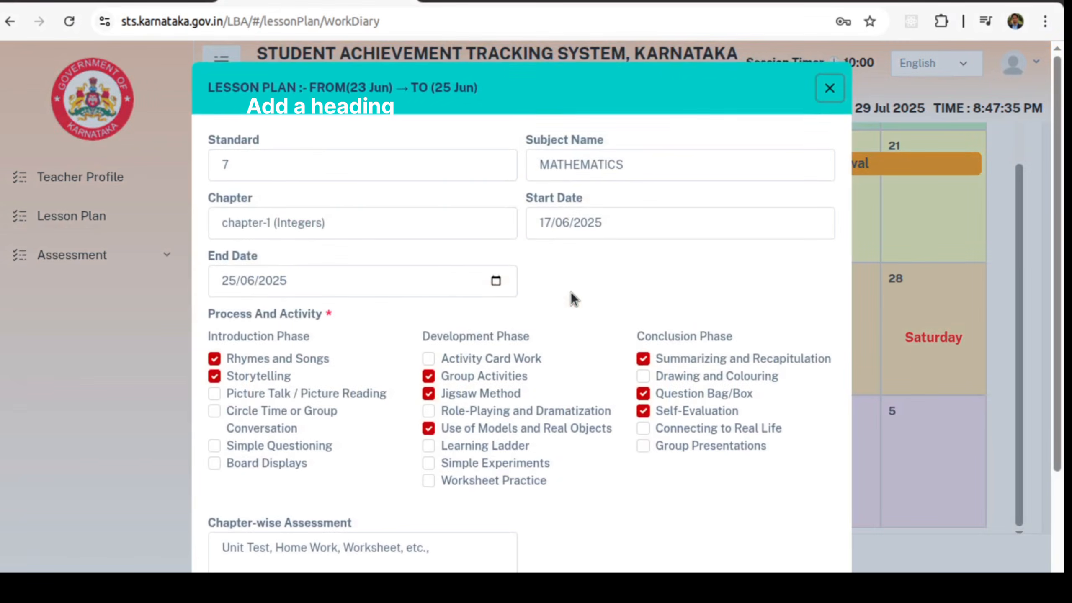
pyautogui.scroll(-3, 564, 344)
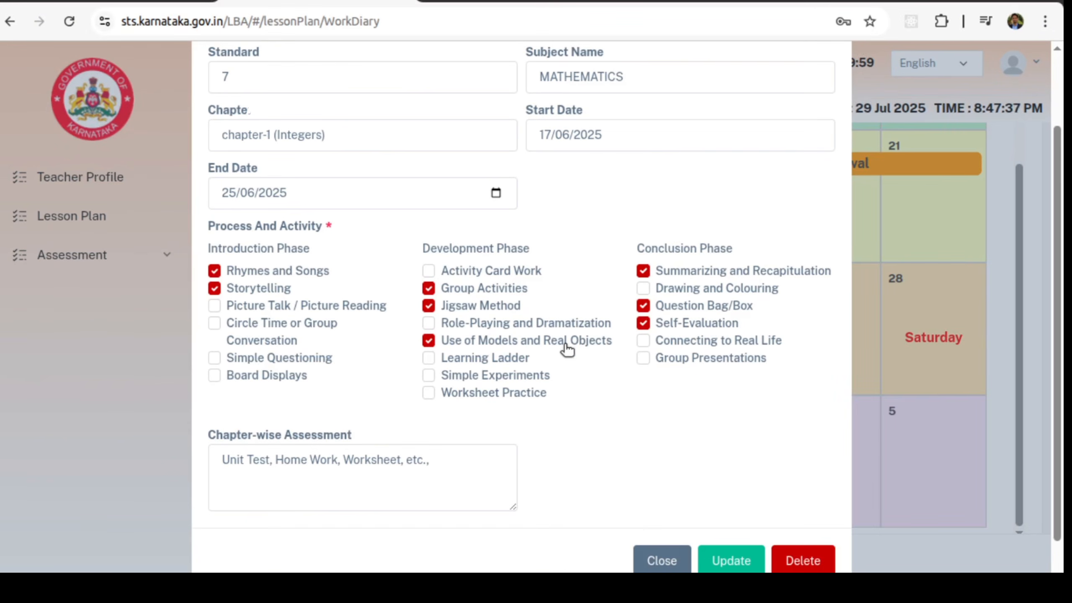
pyautogui.click(447, 455)
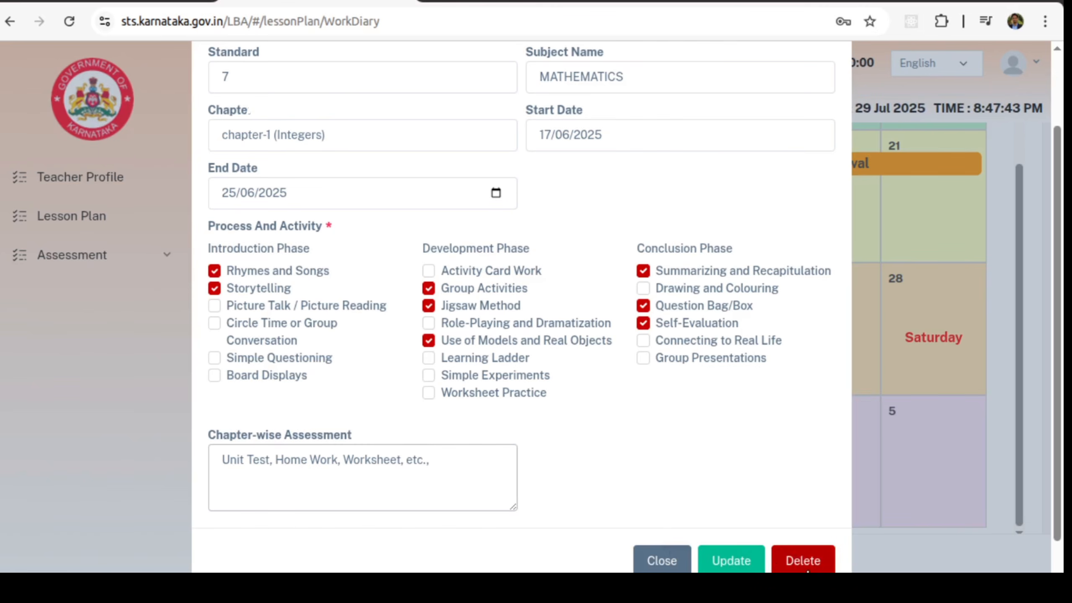
pyautogui.click(654, 565)
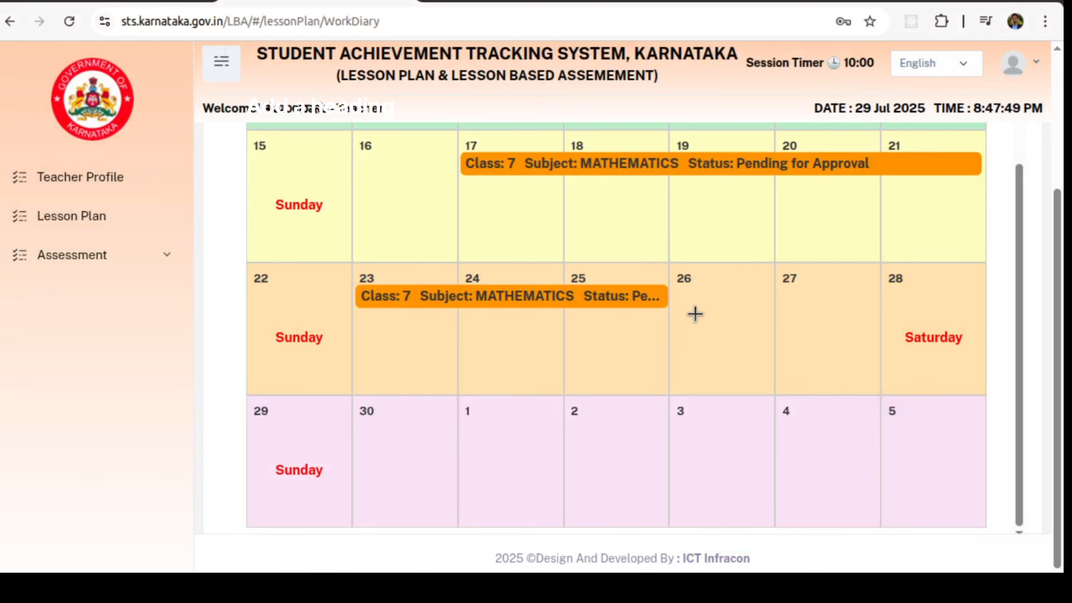
# Step: Open the class 7 Mathematics calendar entry for 17 to 21 June, review its lesson plan details and close it
pyautogui.scroll(3, 679, 321)
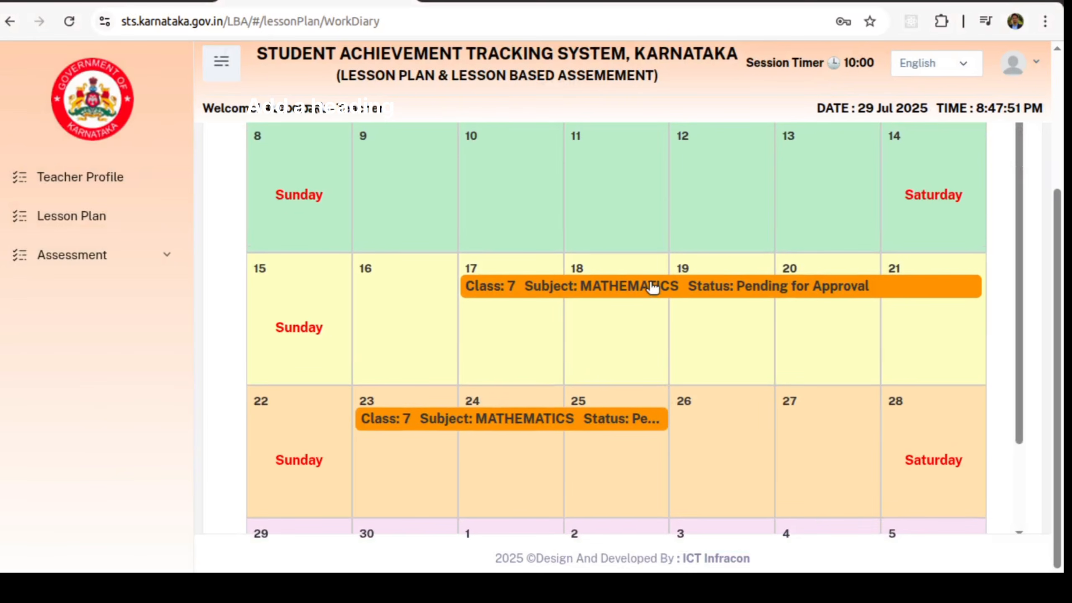
pyautogui.click(642, 286)
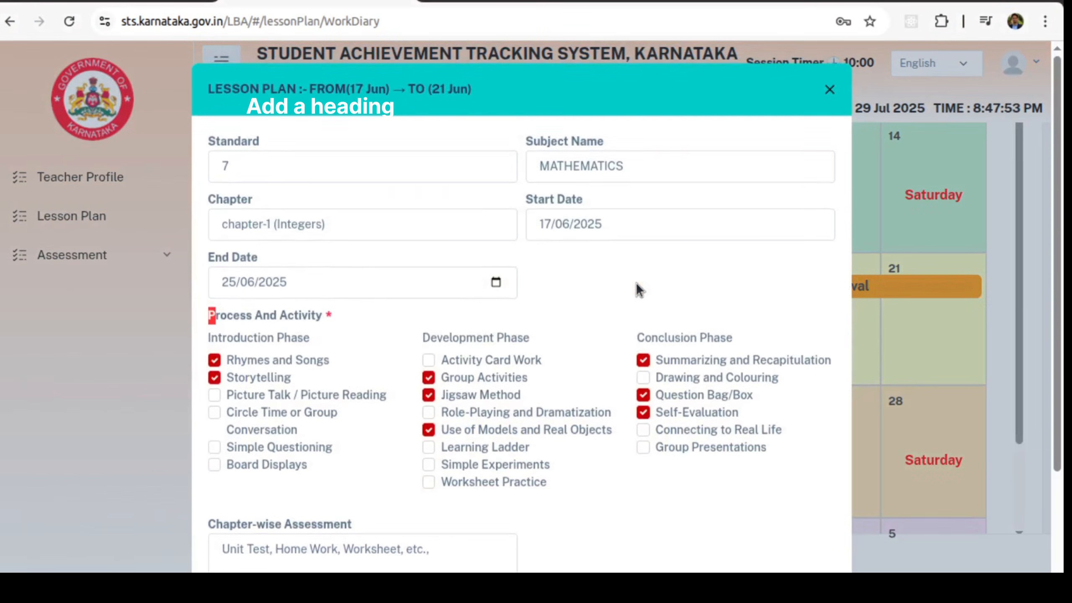
pyautogui.scroll(-3, 595, 321)
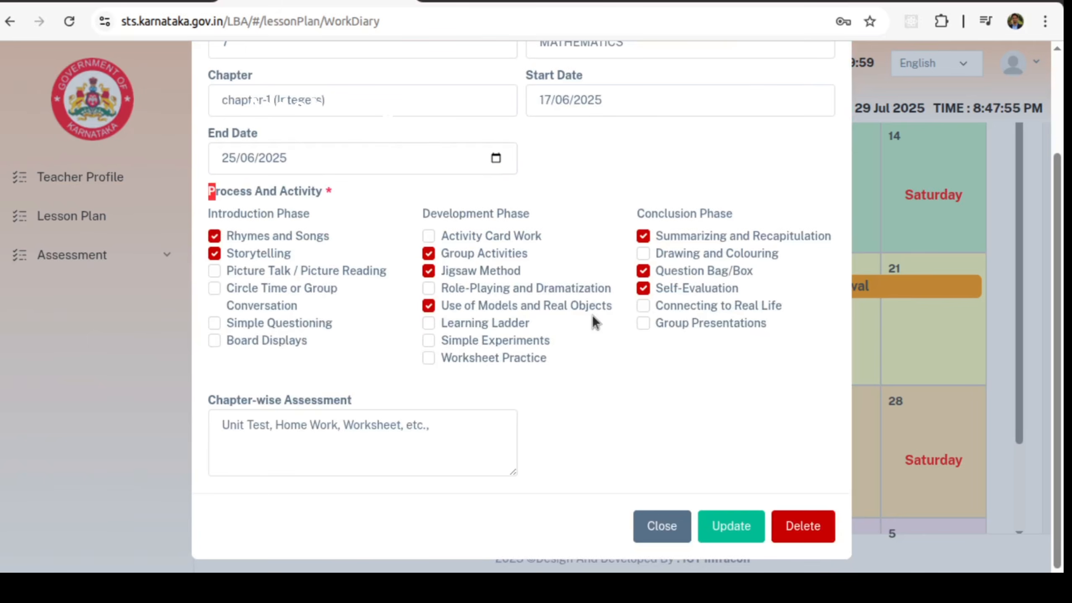
pyautogui.scroll(3, 595, 321)
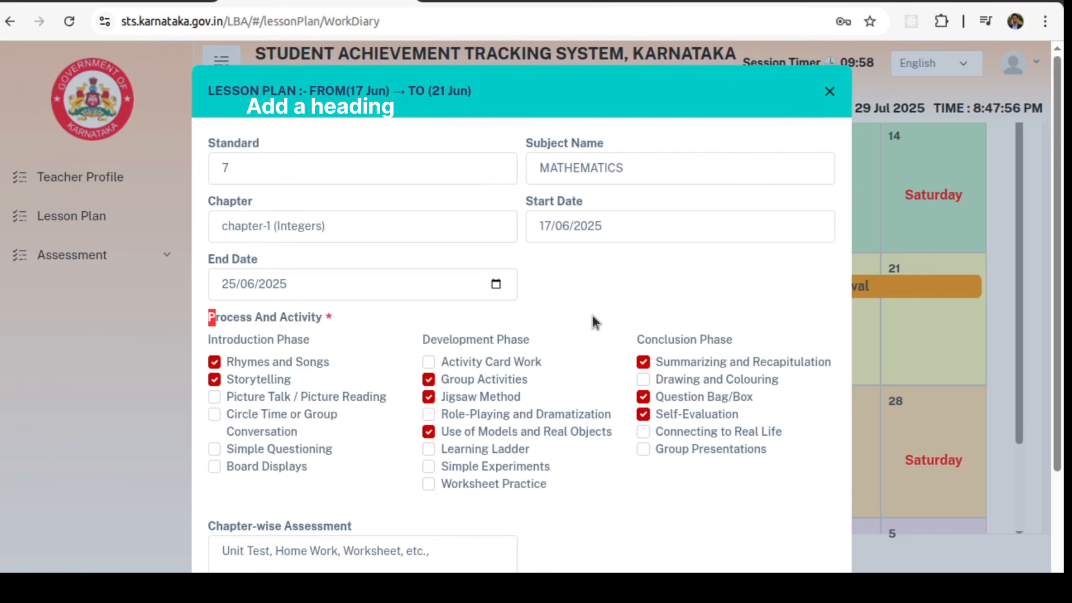
pyautogui.click(829, 92)
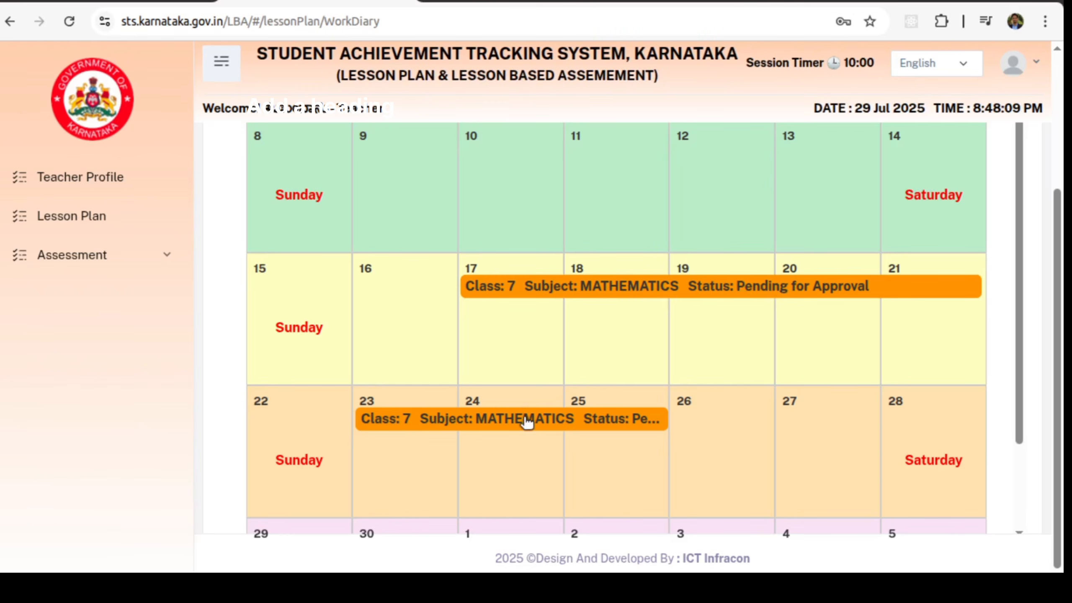
pyautogui.scroll(-3, 536, 380)
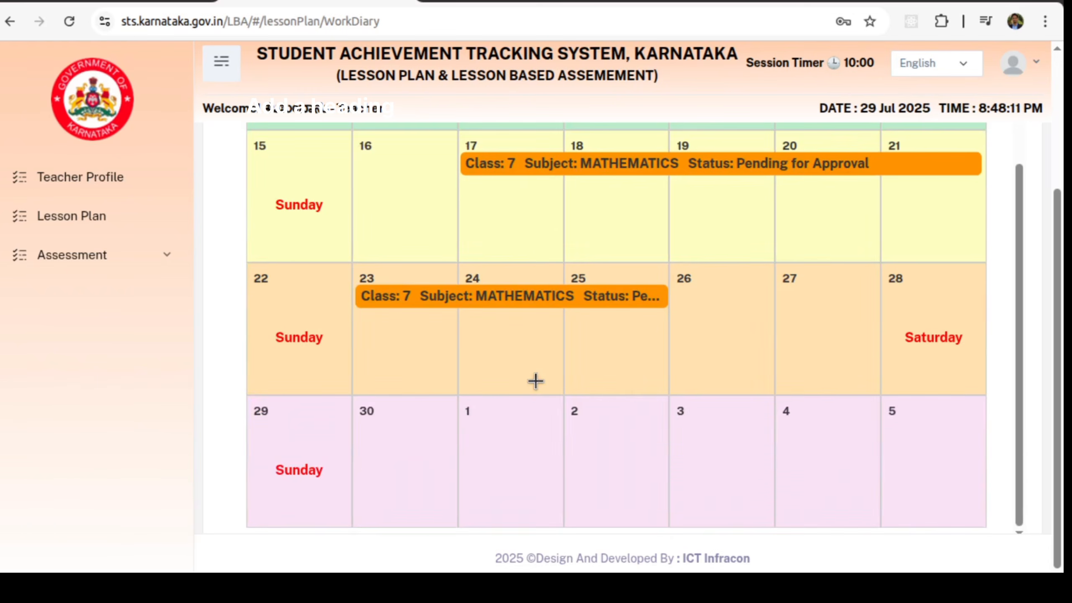